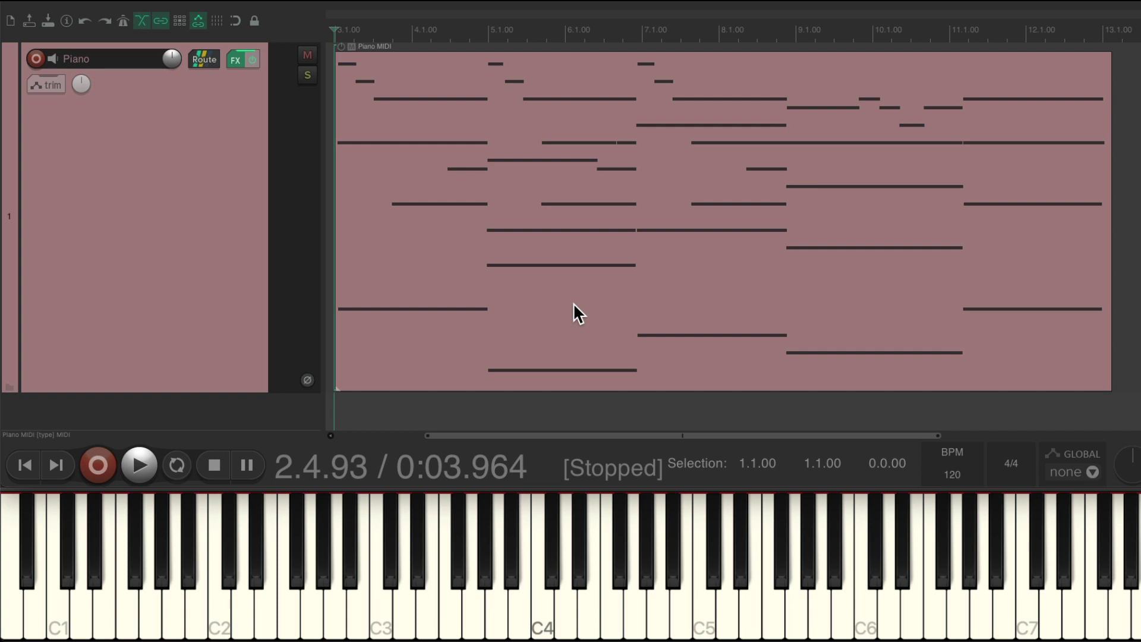
Step: Play the project, open the Piano MIDI item in the MIDI editor and play it
key(space)
double_click(501, 140)
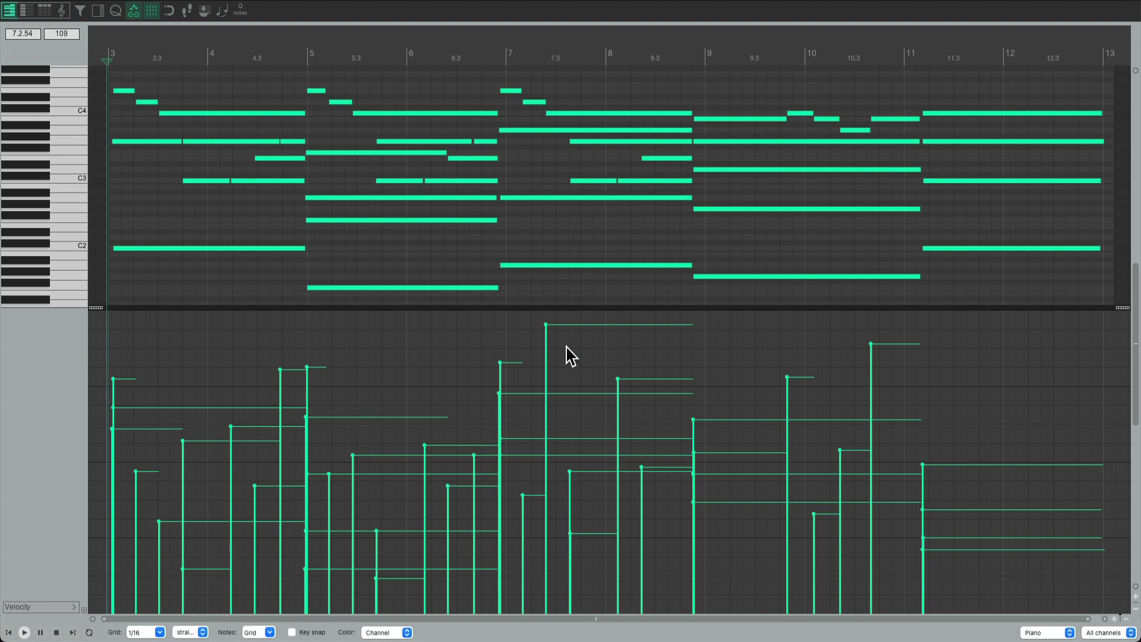
key(space)
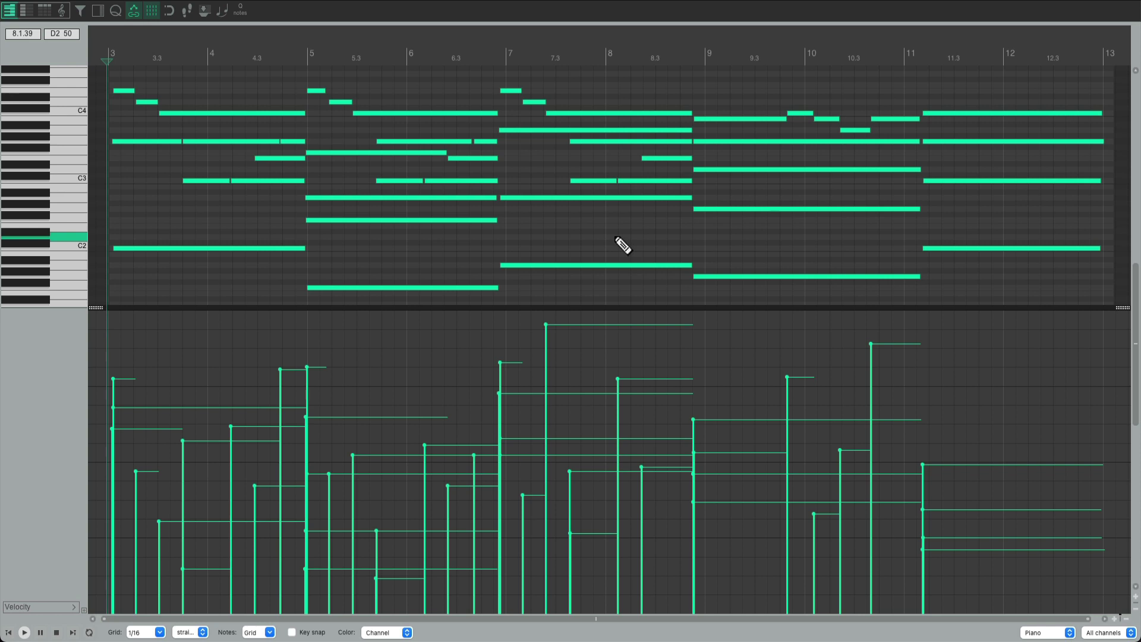
Step: Select all piano notes, try raising, lowering and flattening velocities, then undo to the originals
key(ctrl+a)
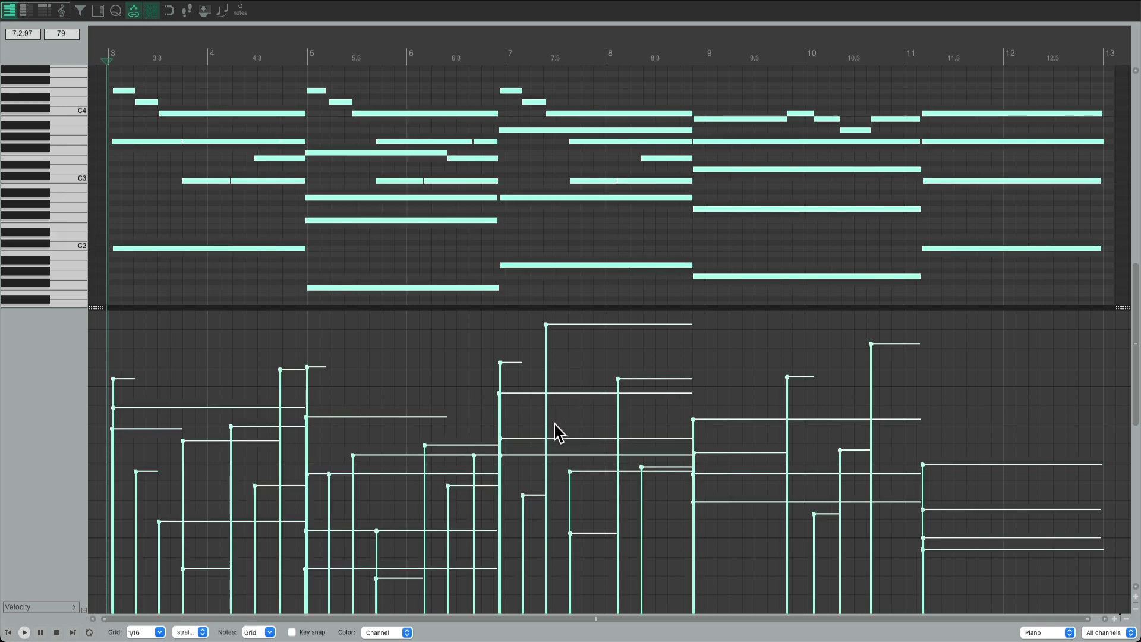
drag(534, 498, 535, 308)
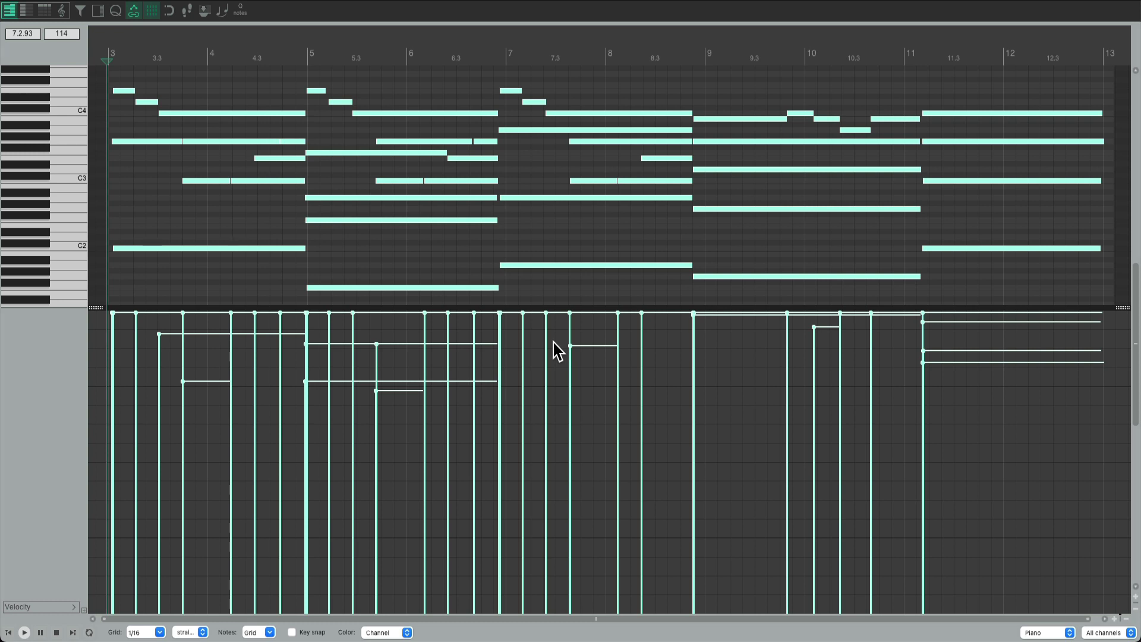
drag(591, 338, 580, 441)
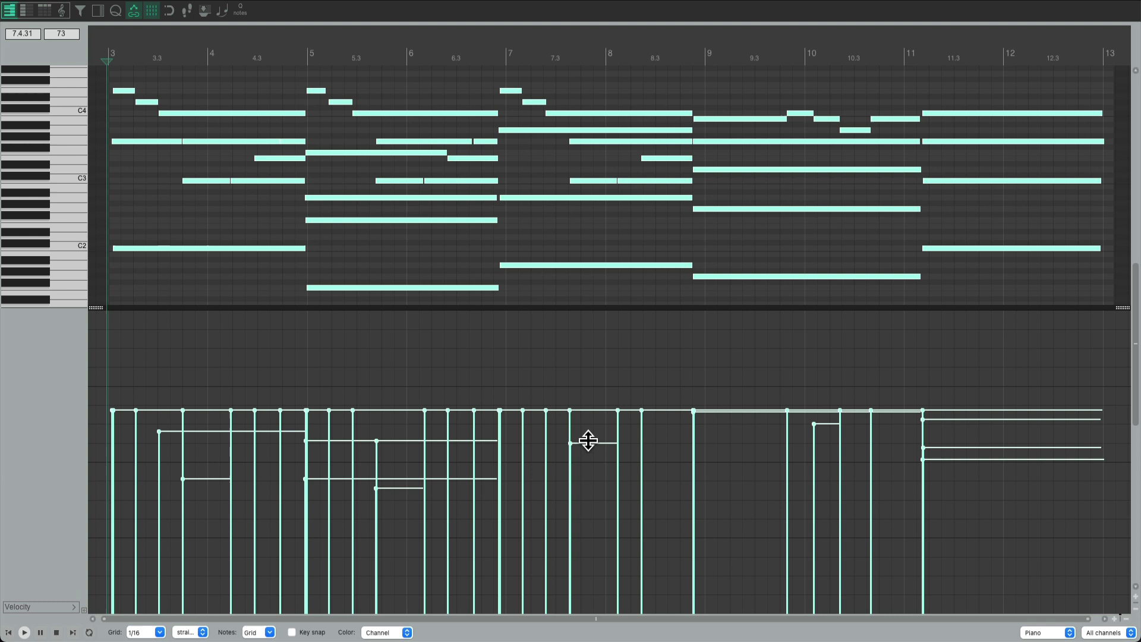
key(h)
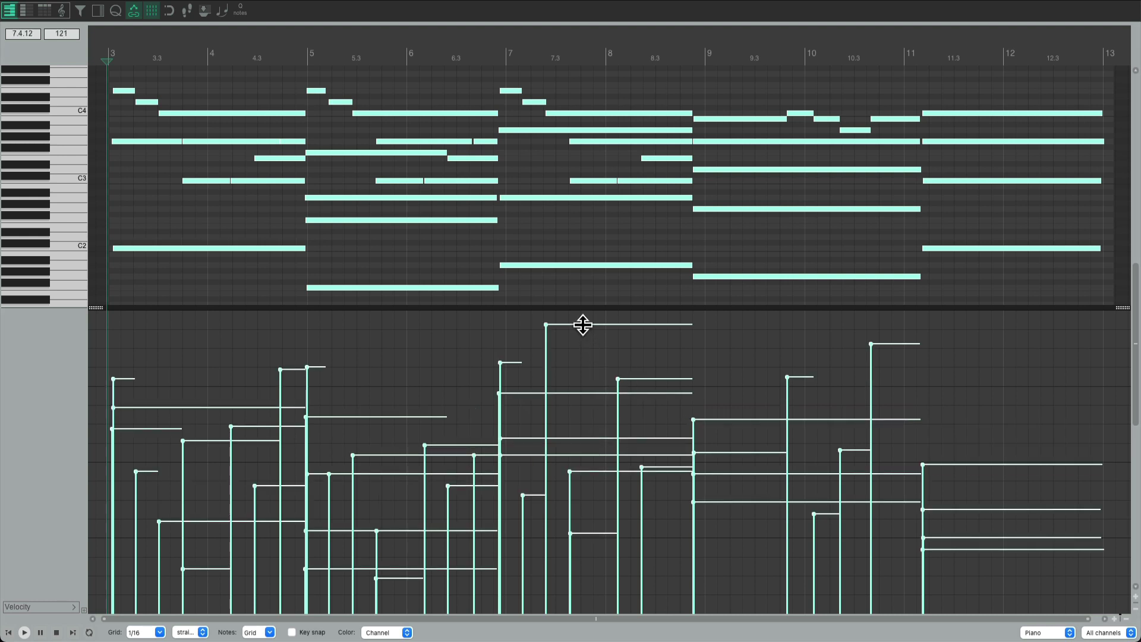
drag(583, 324, 600, 348)
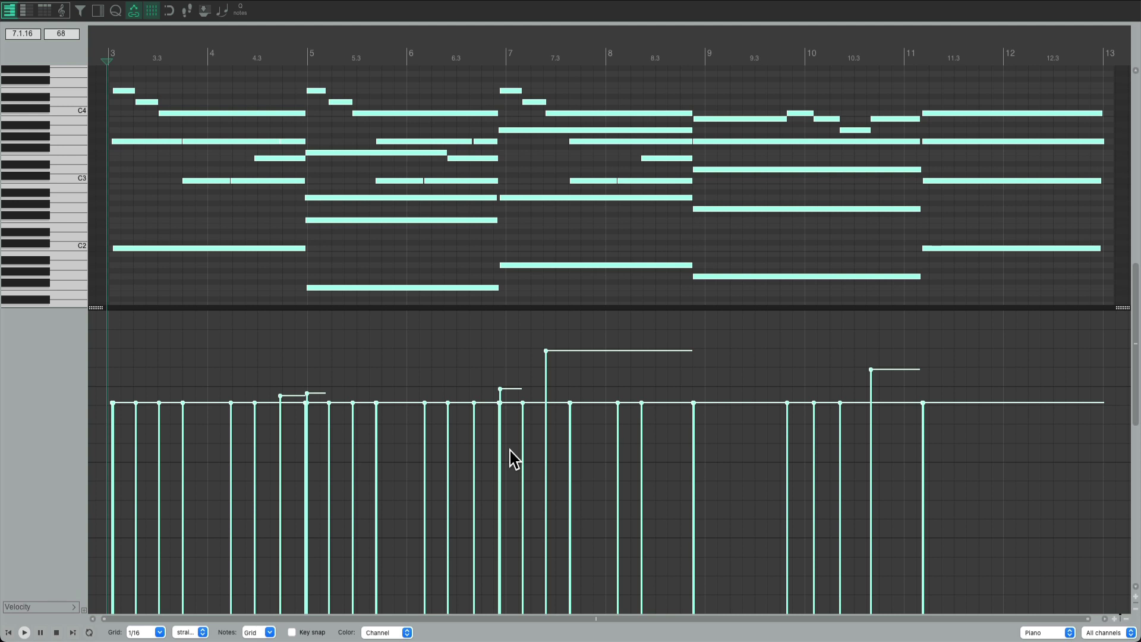
key(ctrl+z)
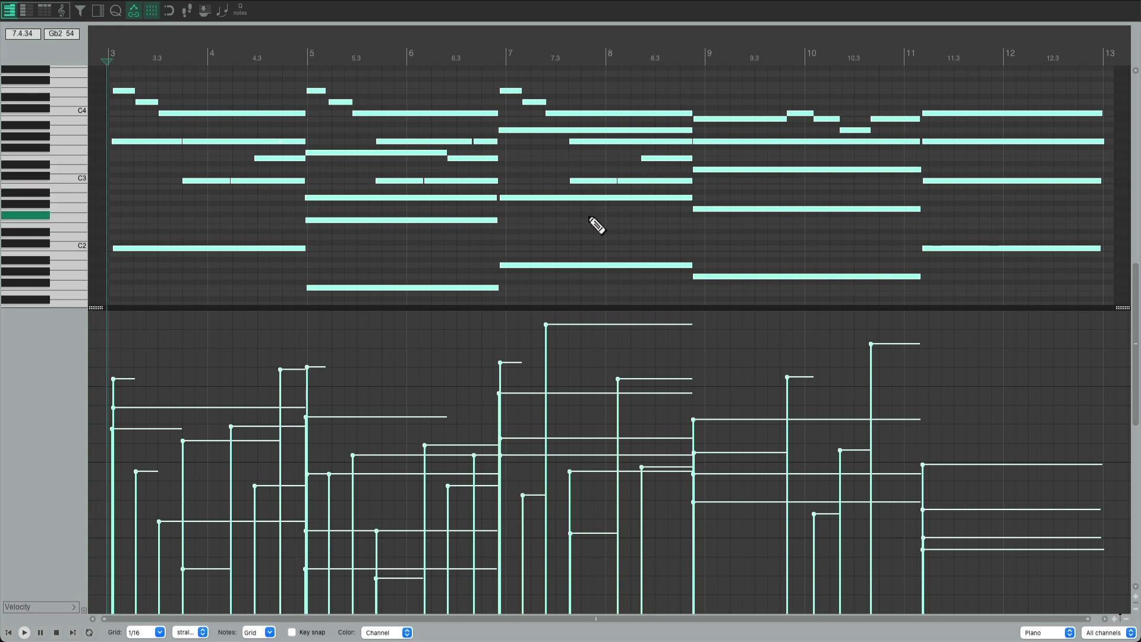
Step: Open the notes' Event Properties as type Note and trial +30 and -30 velocity changes
right_click(543, 195)
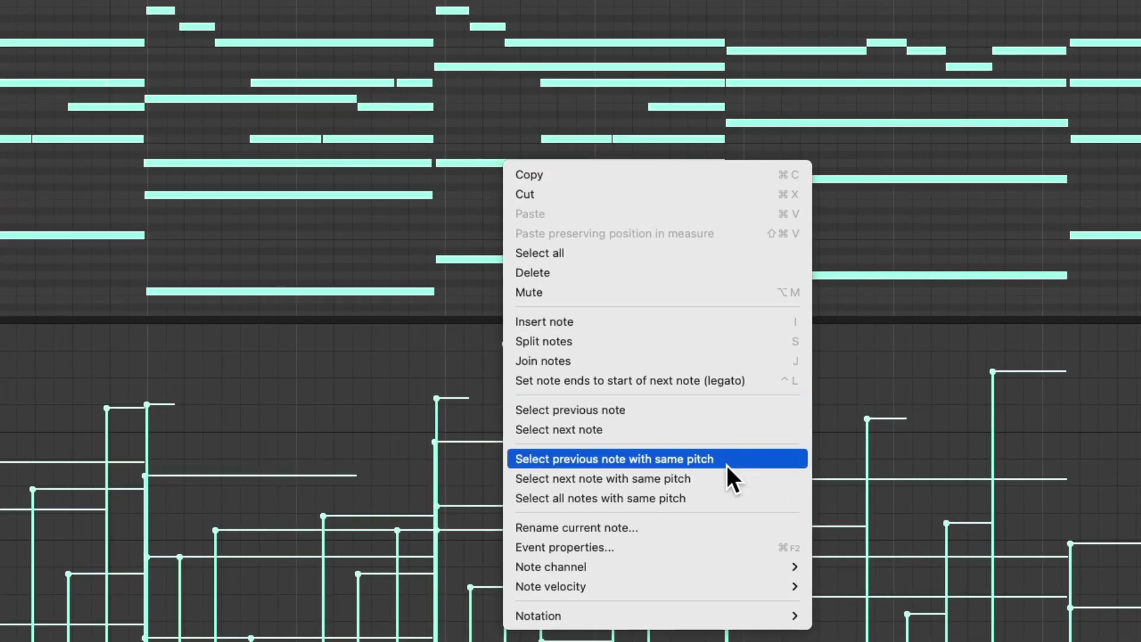
click(685, 550)
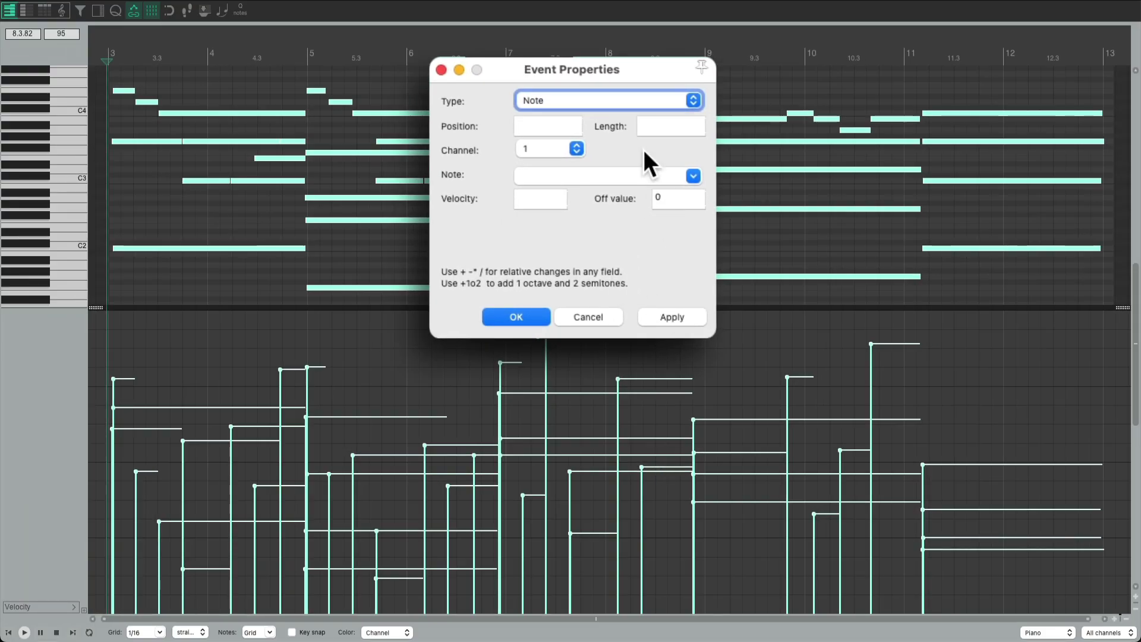
click(607, 109)
click(607, 109)
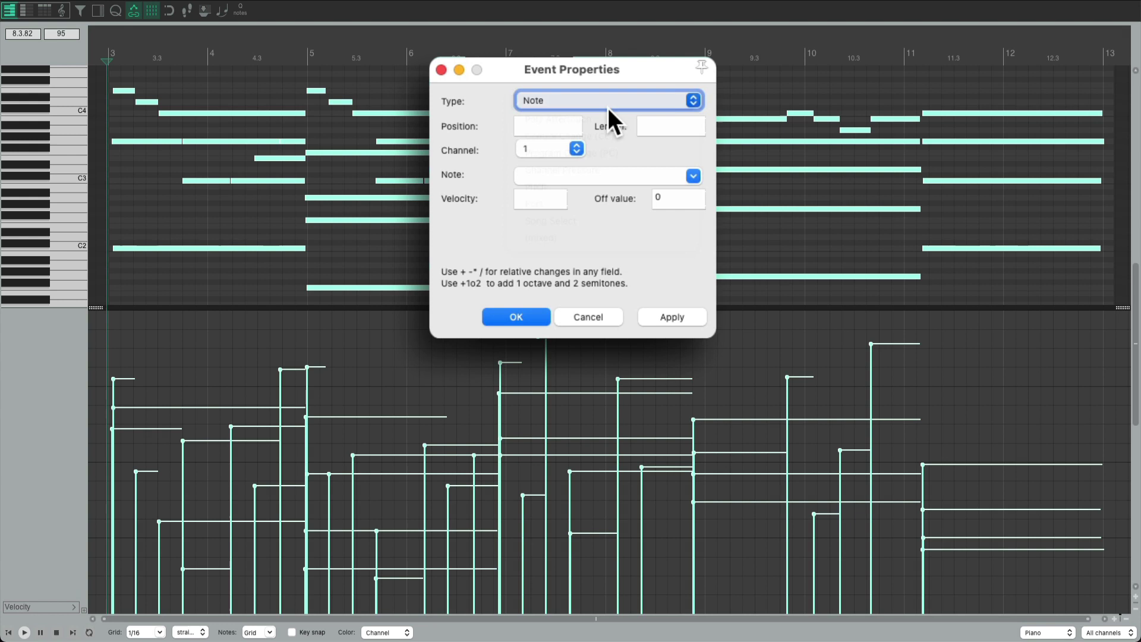
click(550, 200)
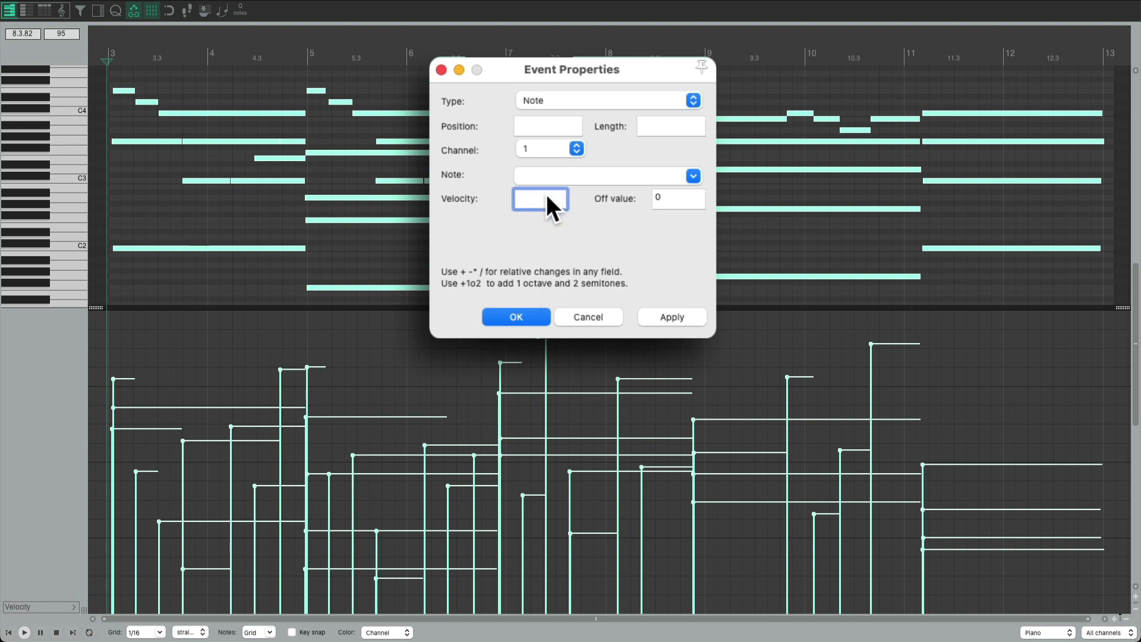
text(+30)
click(650, 310)
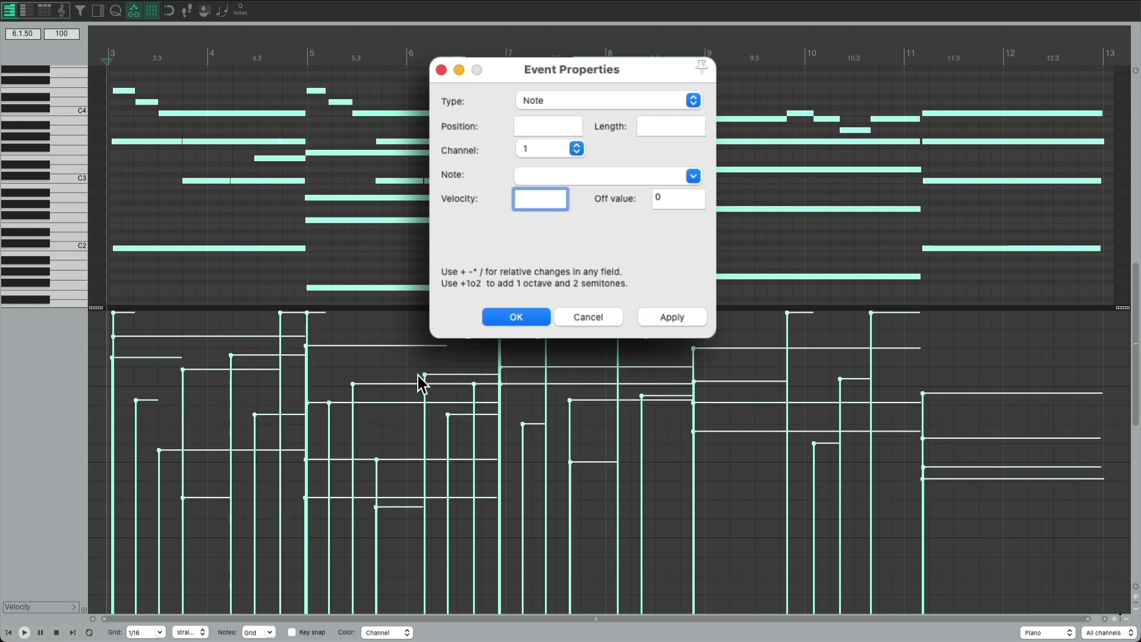
key(super+z)
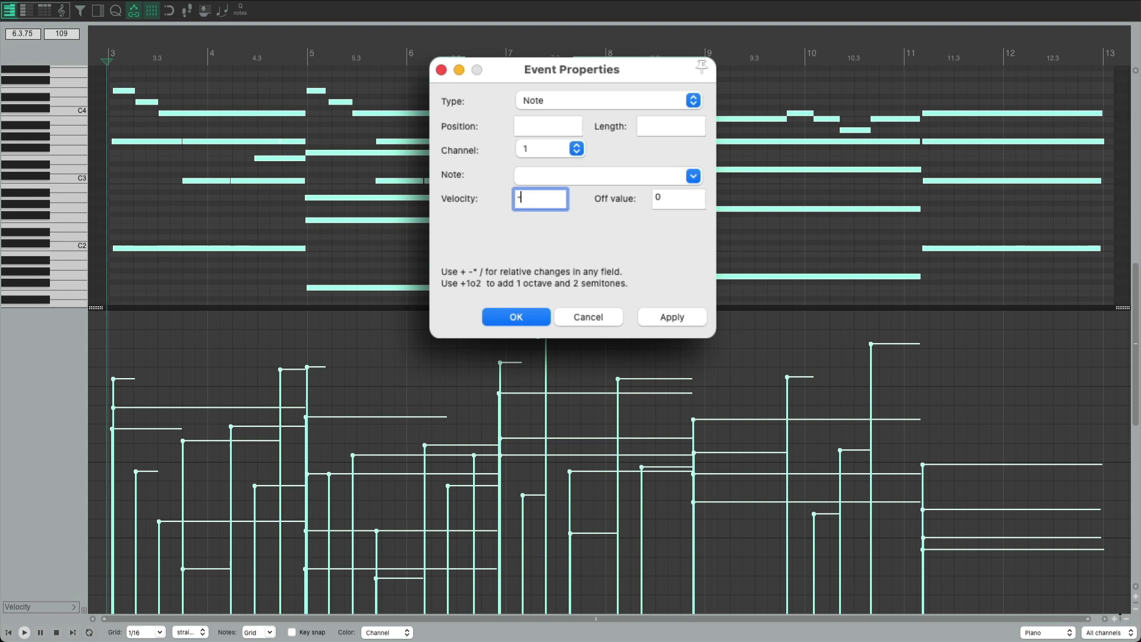
text(-30)
click(666, 316)
Step: Halve the velocities with *.5, lift them back up and audition the compressed piano
text(*.5)
click(658, 311)
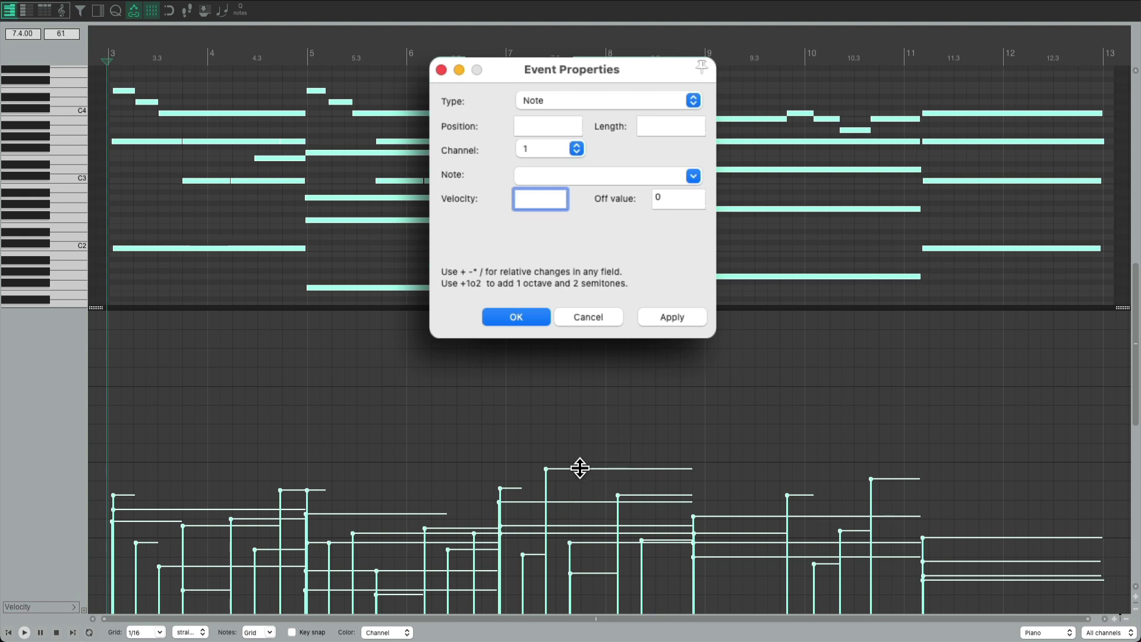
drag(580, 466, 588, 346)
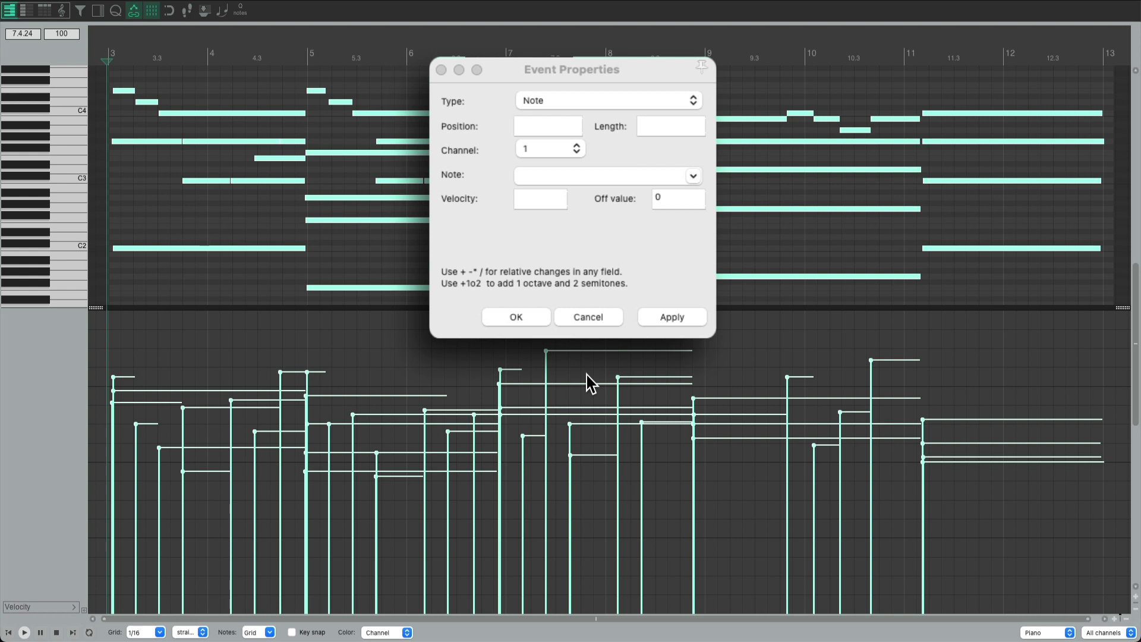
key(space)
drag(590, 351, 593, 373)
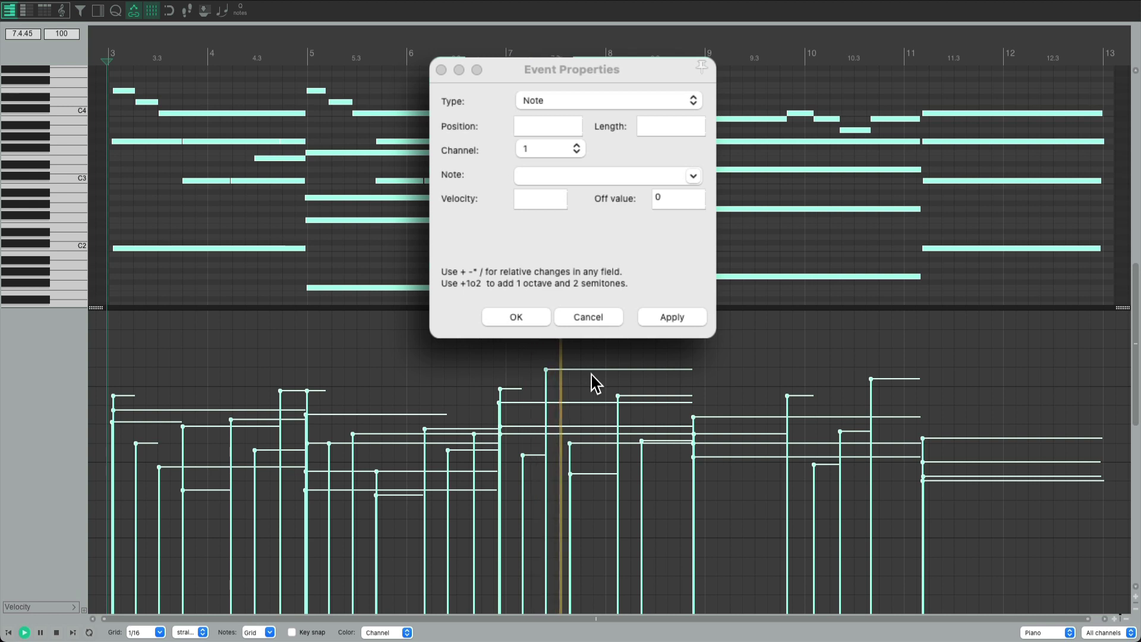
Step: Halve the piano velocities again with /2, drag them higher and audition the result
key(space)
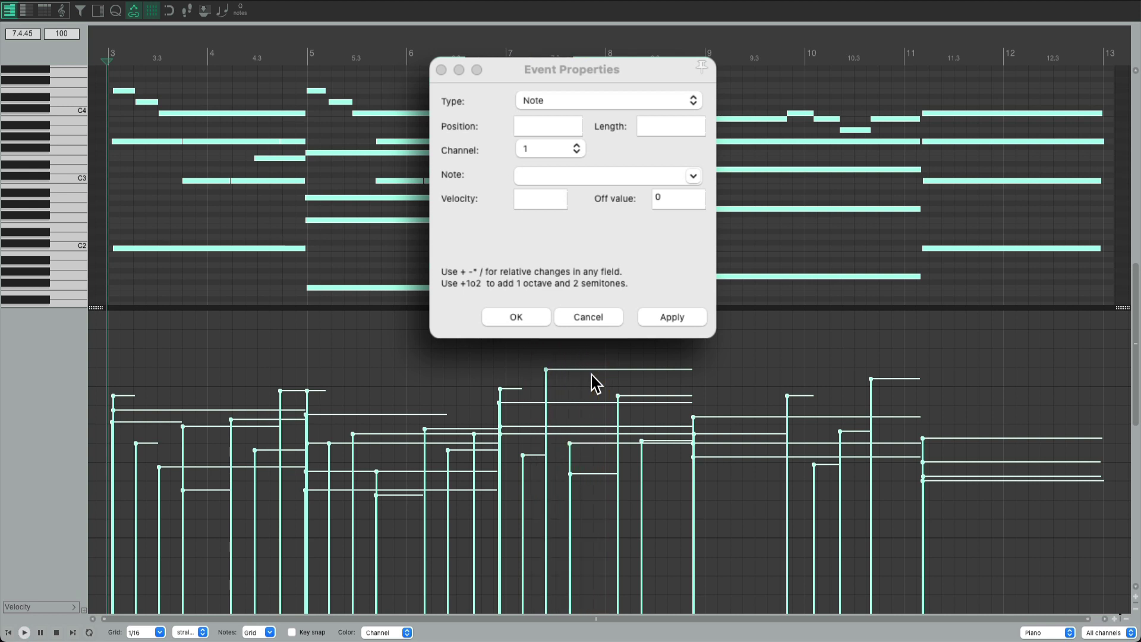
click(554, 201)
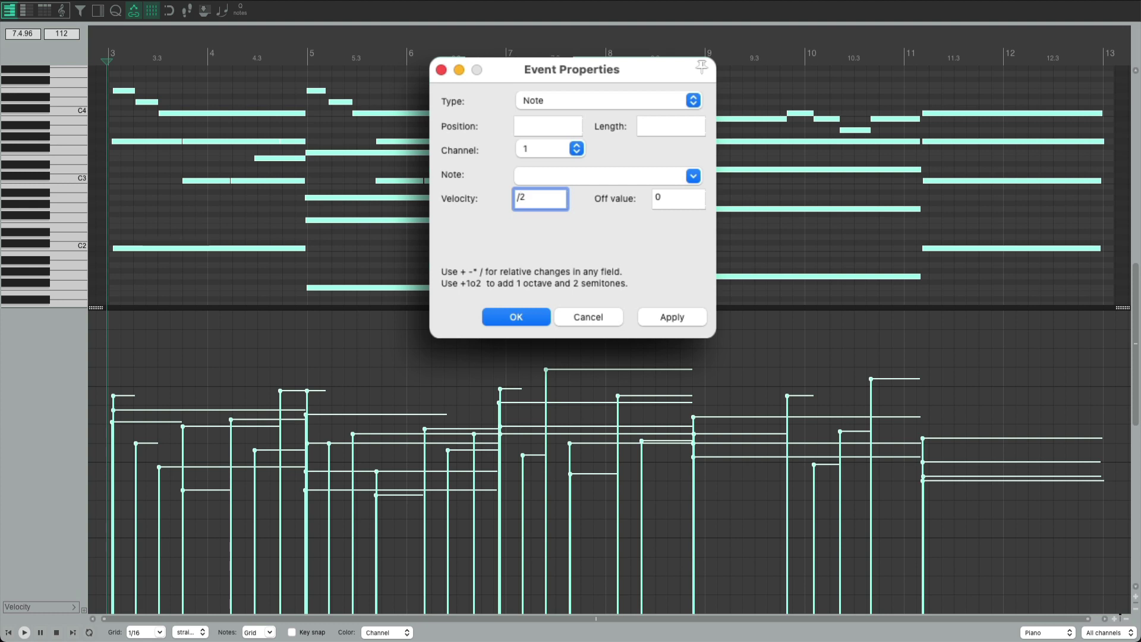
click(655, 312)
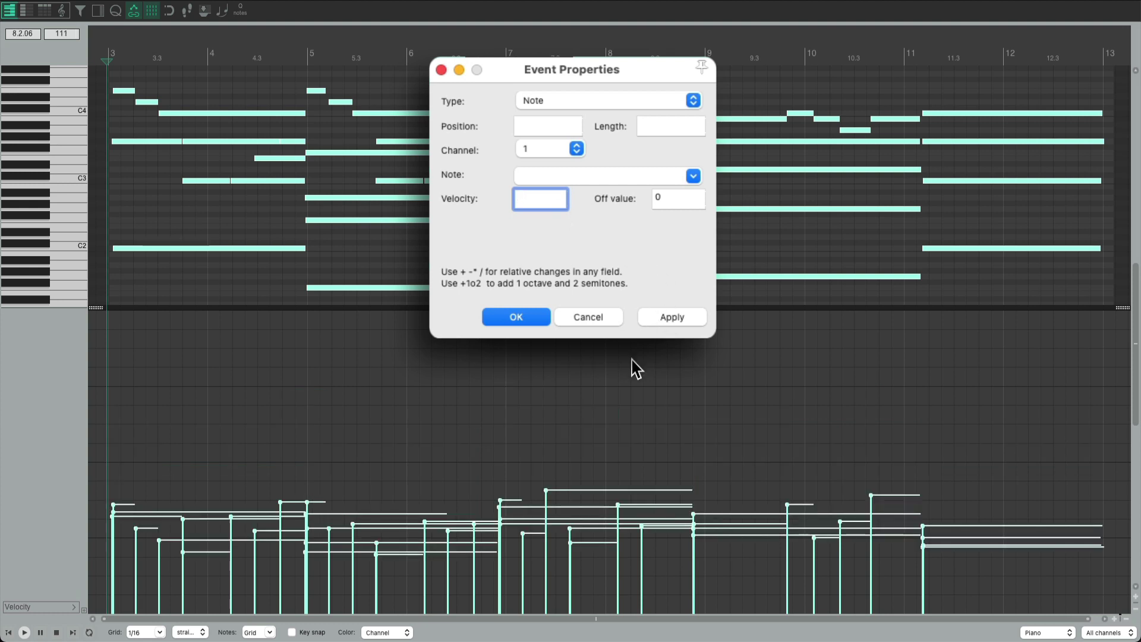
drag(565, 490, 572, 416)
key(space)
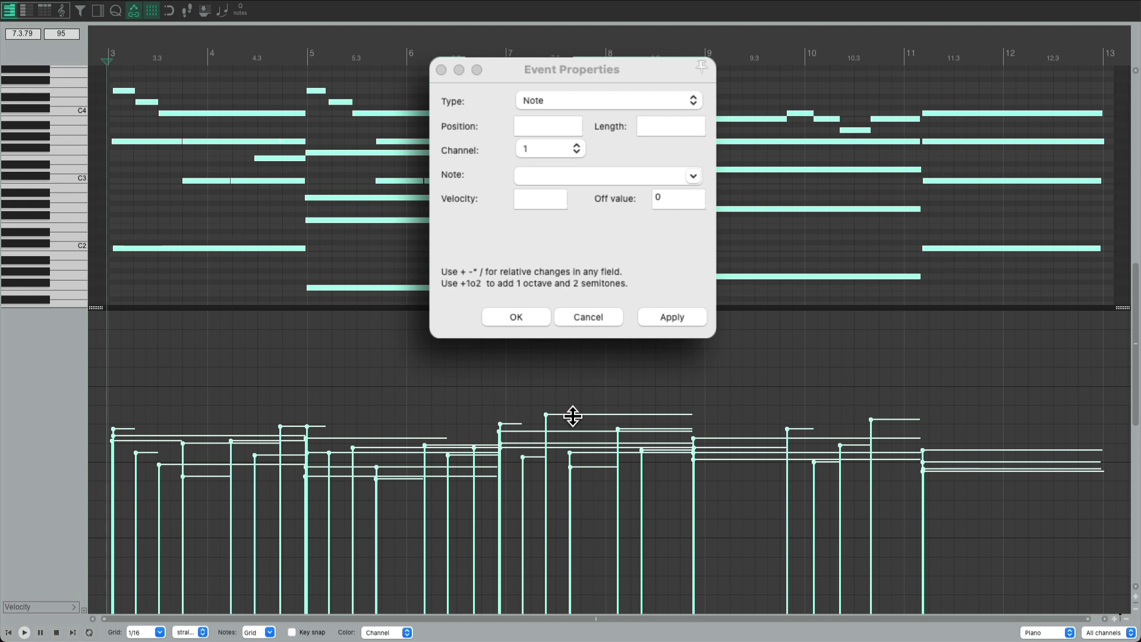
Step: Halve the piano velocities once more, raise them, and fine-tune their level while auditioning
click(536, 201)
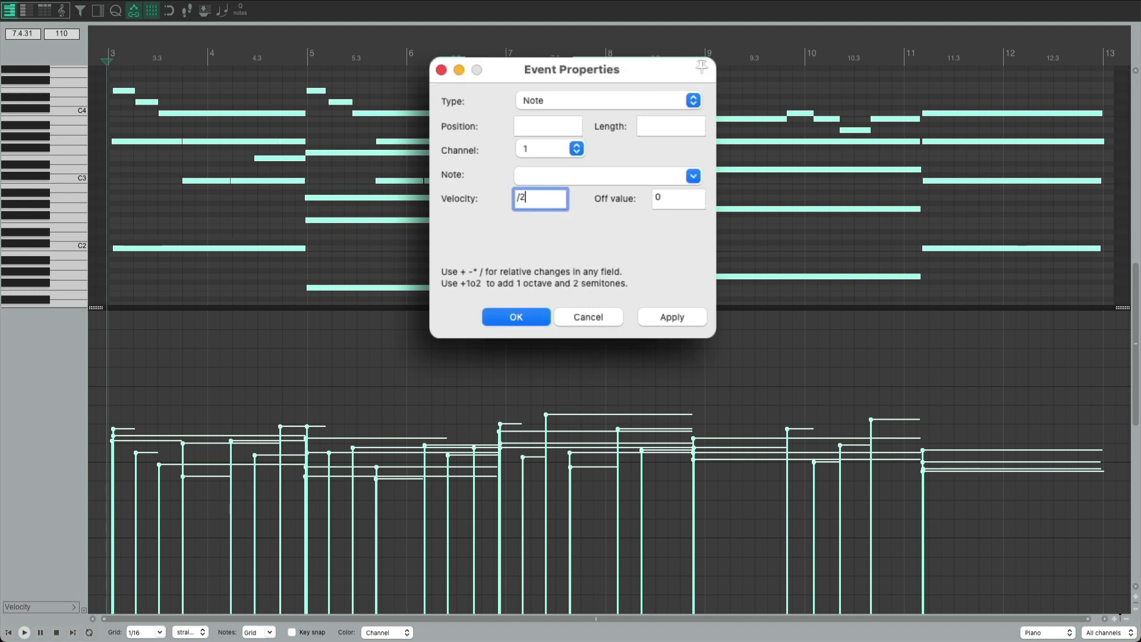
click(668, 316)
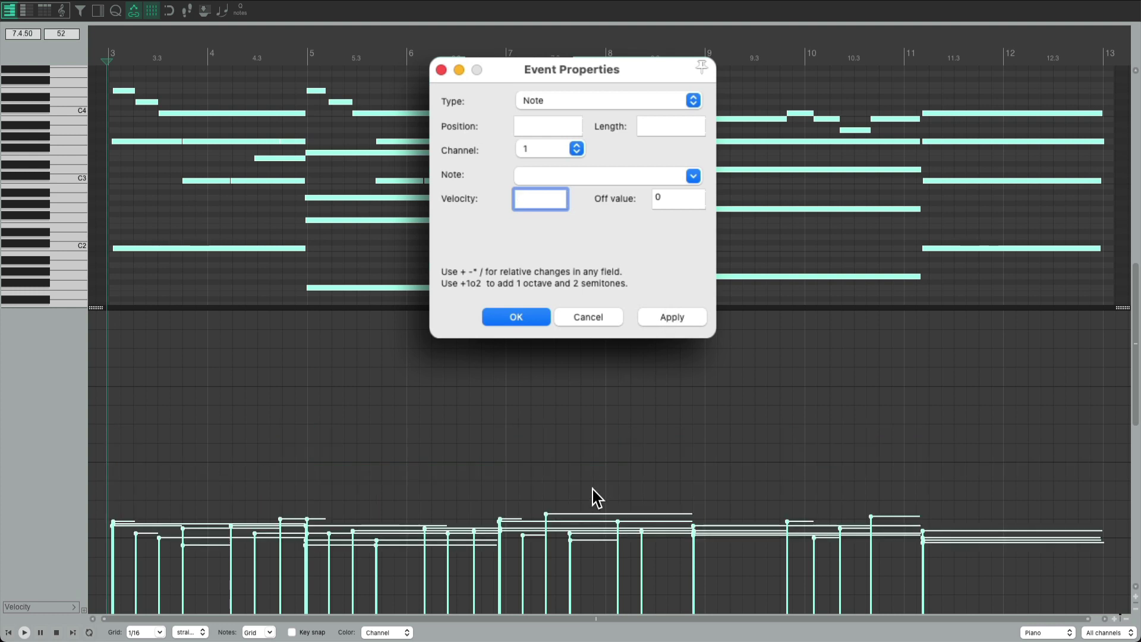
drag(581, 515, 582, 403)
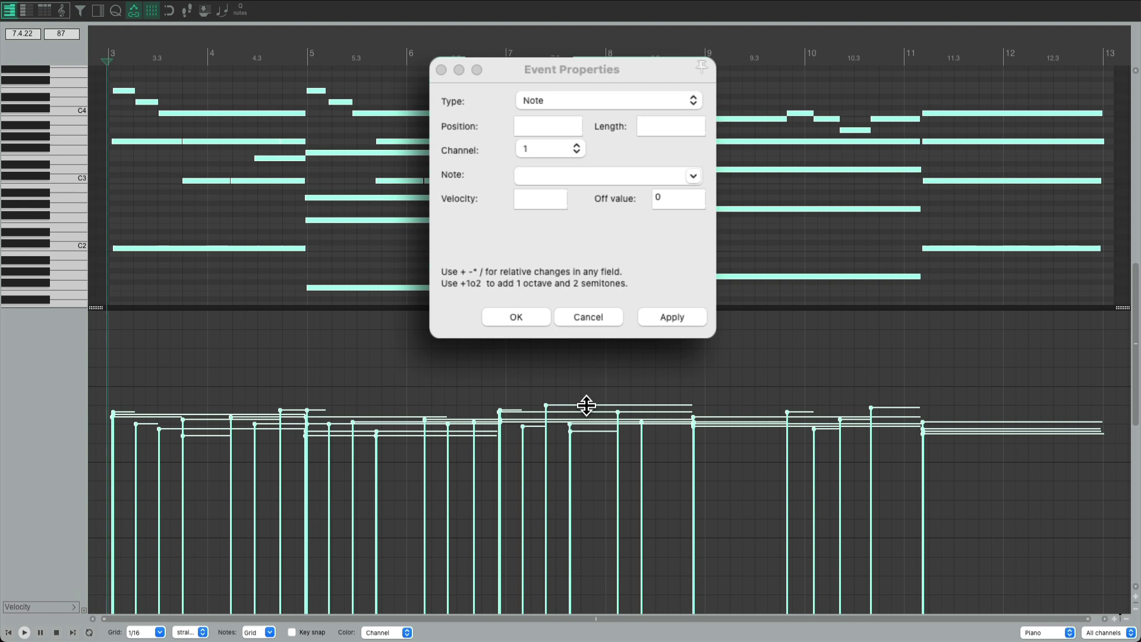
key(space)
drag(586, 405, 586, 424)
key(space)
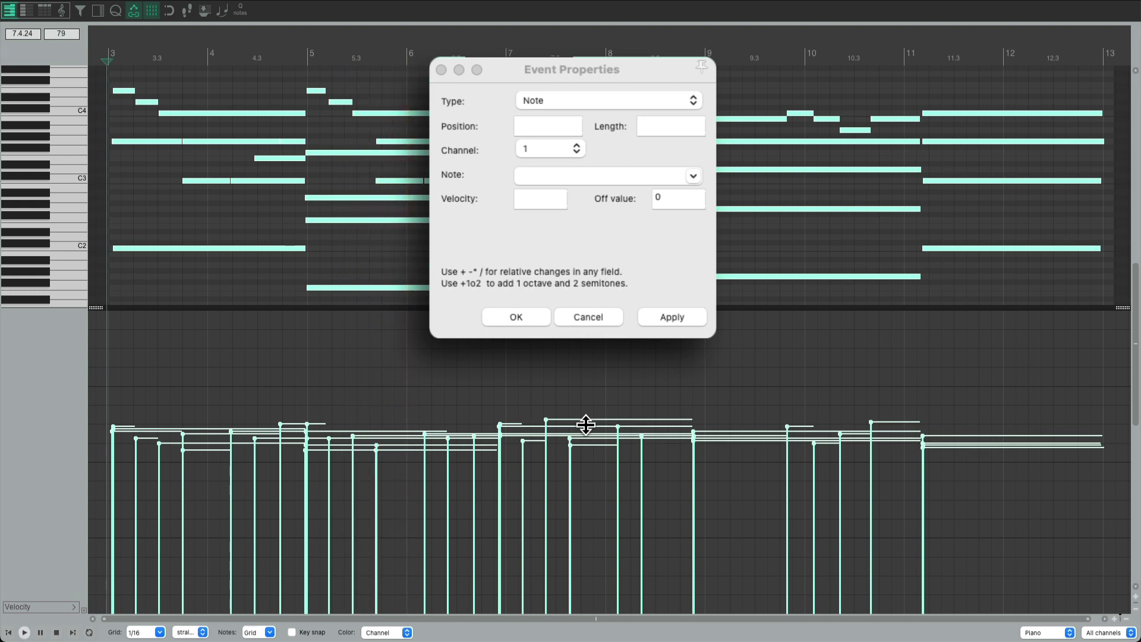
drag(585, 424, 588, 415)
key(space)
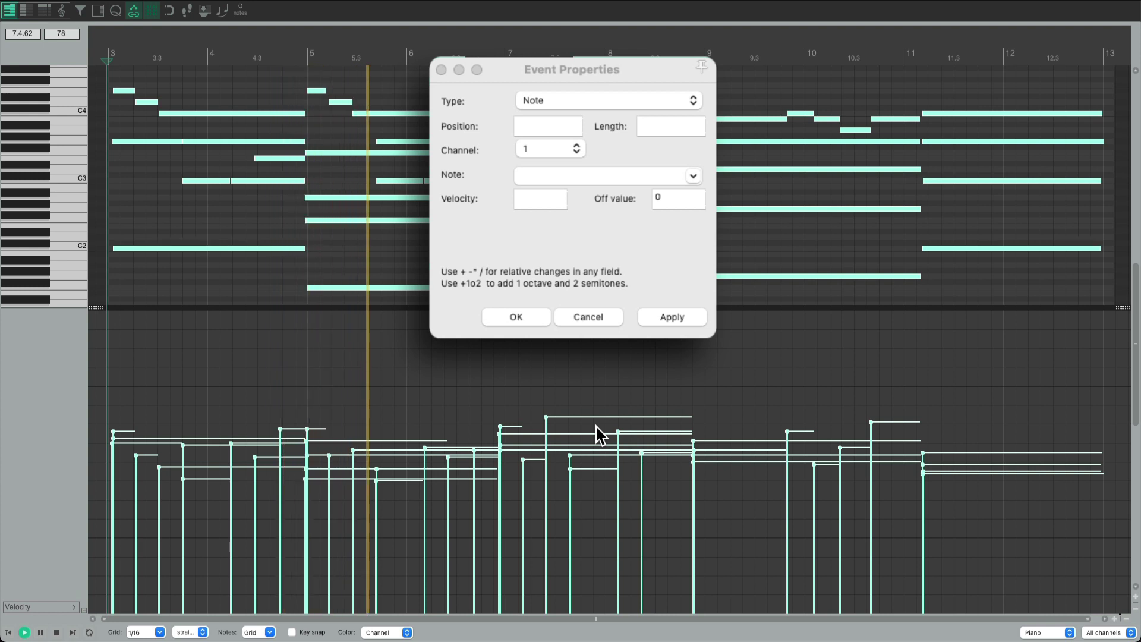
key(space)
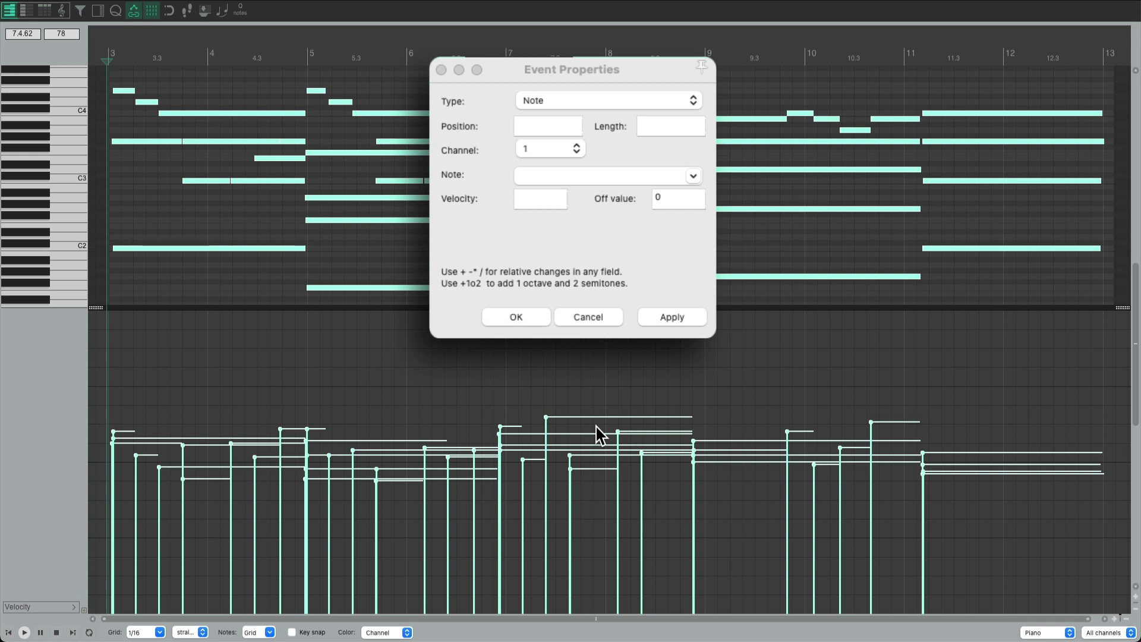
scroll(598, 435, up, 3)
key(space)
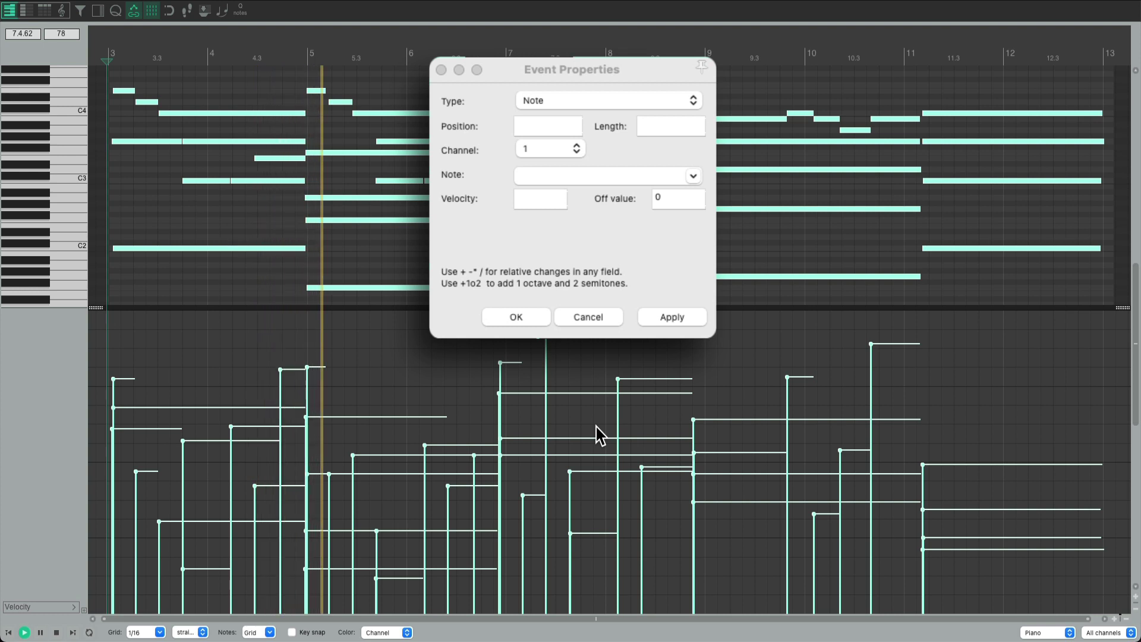
key(space)
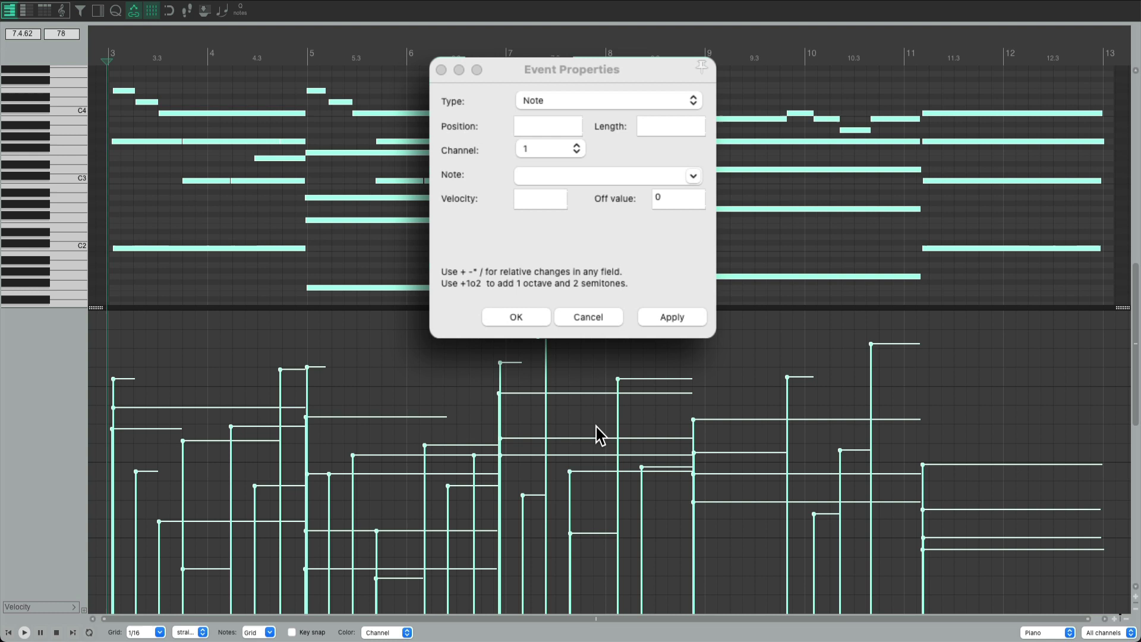
drag(598, 436, 602, 443)
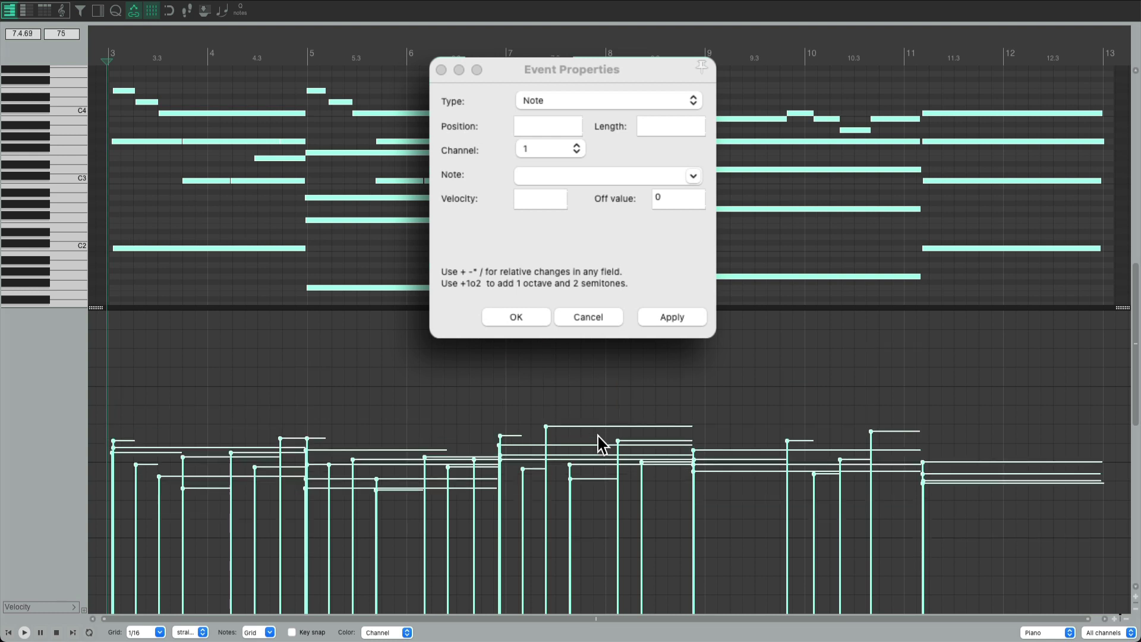
key(space)
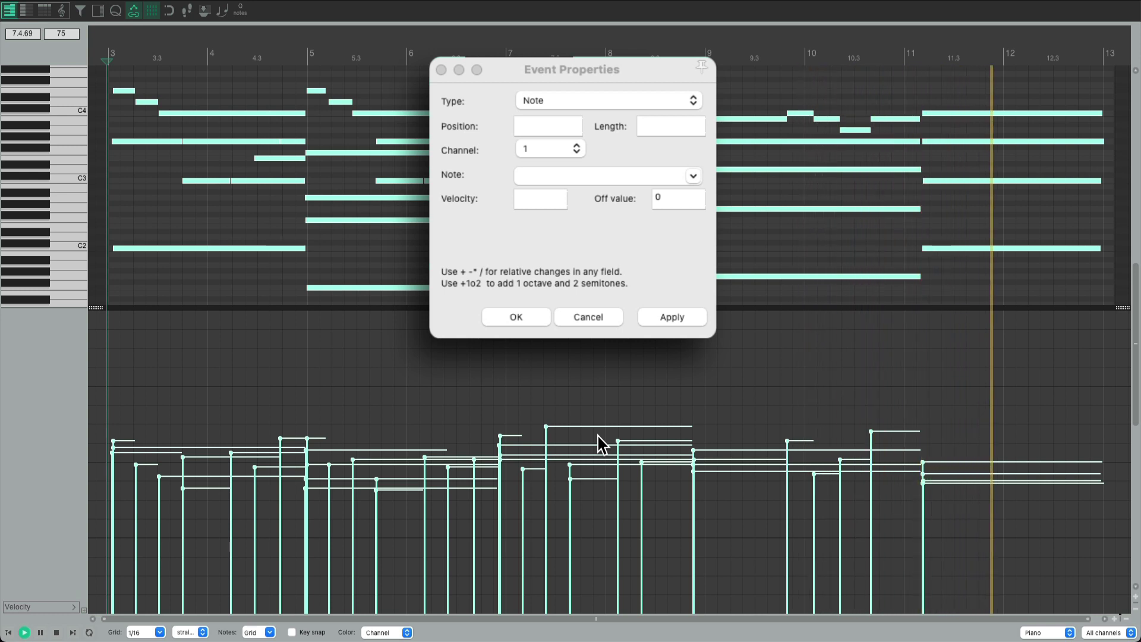
key(space)
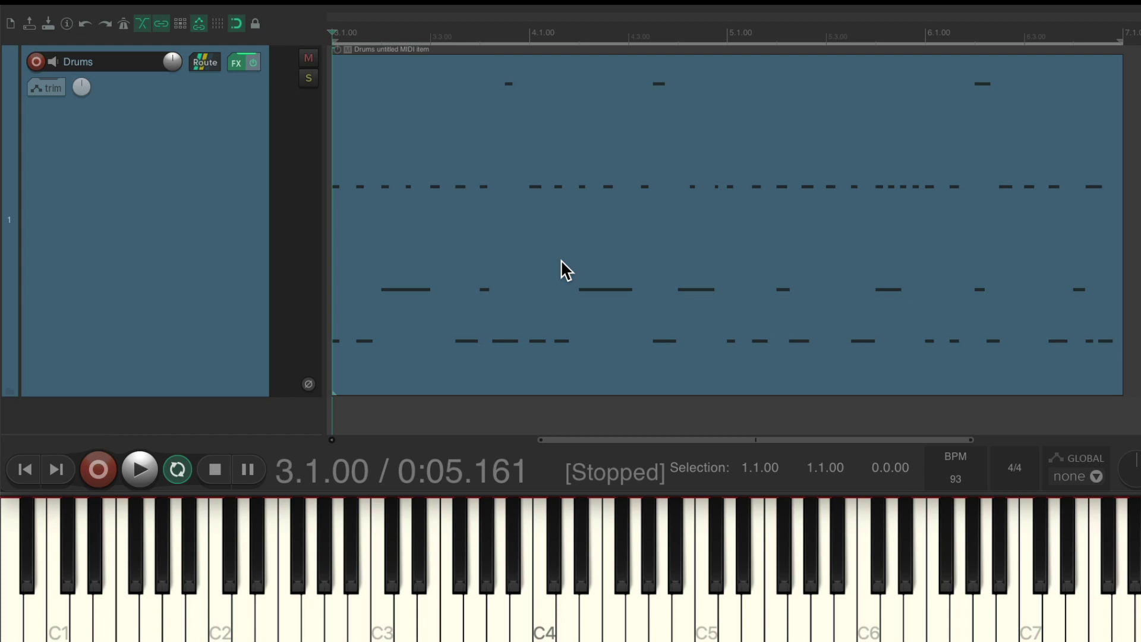
Step: Play and stop the Drums track, then open its MIDI item in the MIDI editor
key(space)
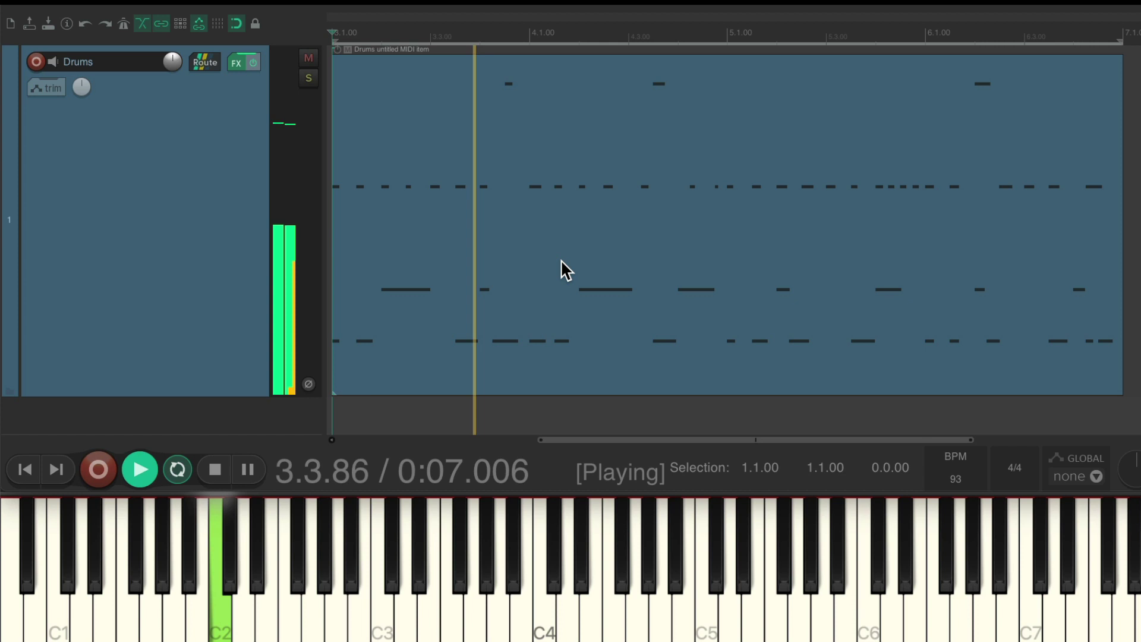
key(space)
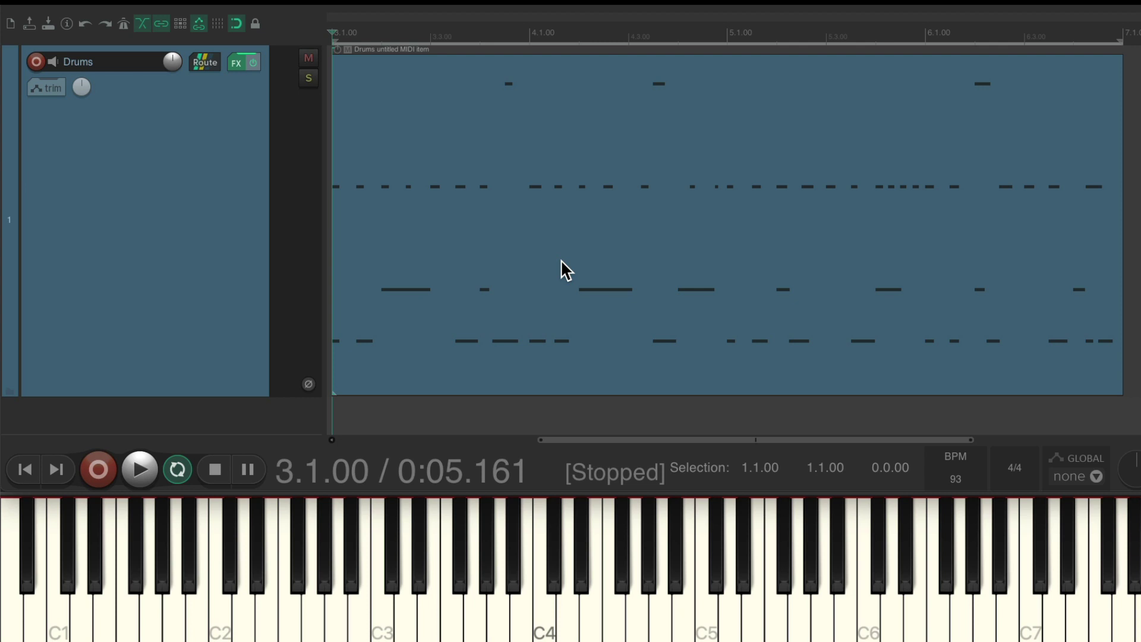
double_click(549, 143)
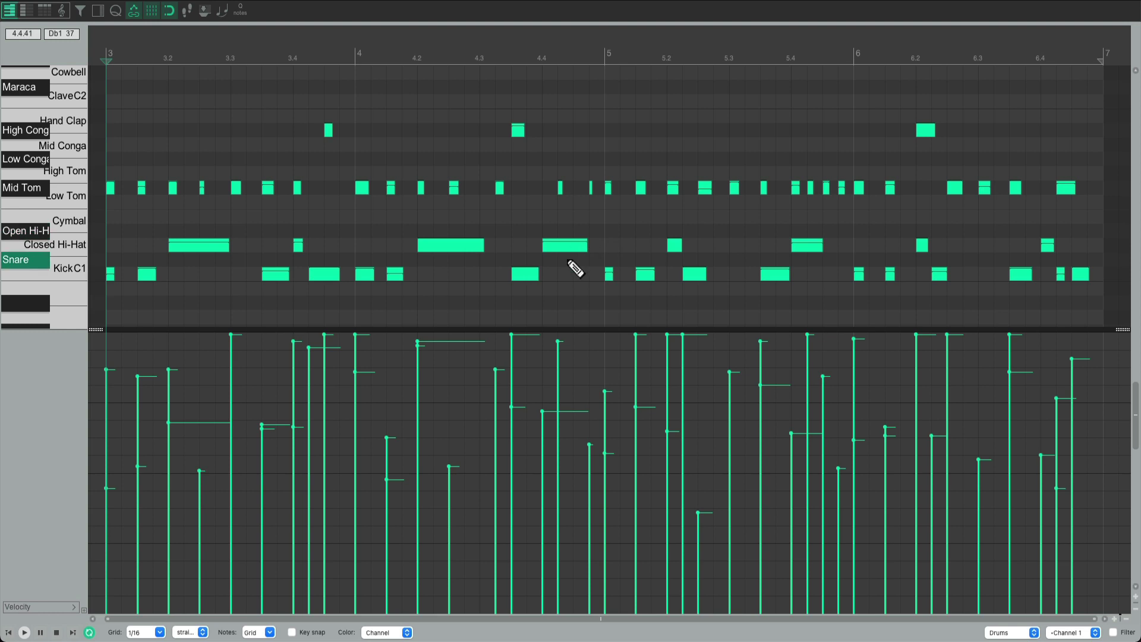
Step: Select all notes in the Drums MIDI item with Cmd+A
key(ctrl+a)
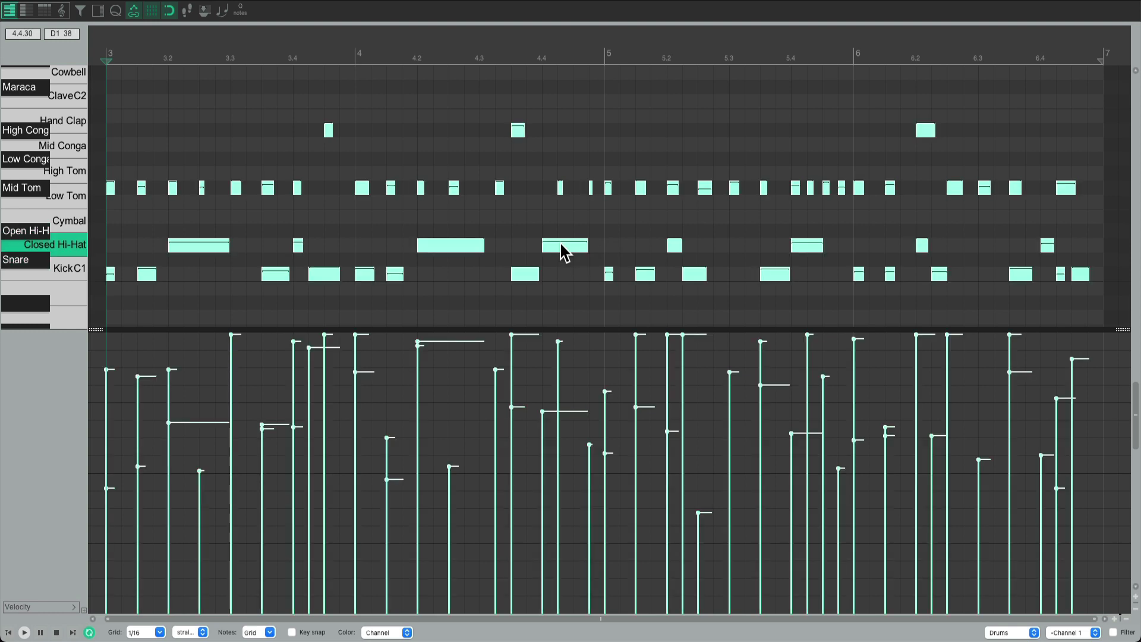
Step: Scale every drum note's velocity by *.25 in Event Properties with Type set to Note
right_click(563, 252)
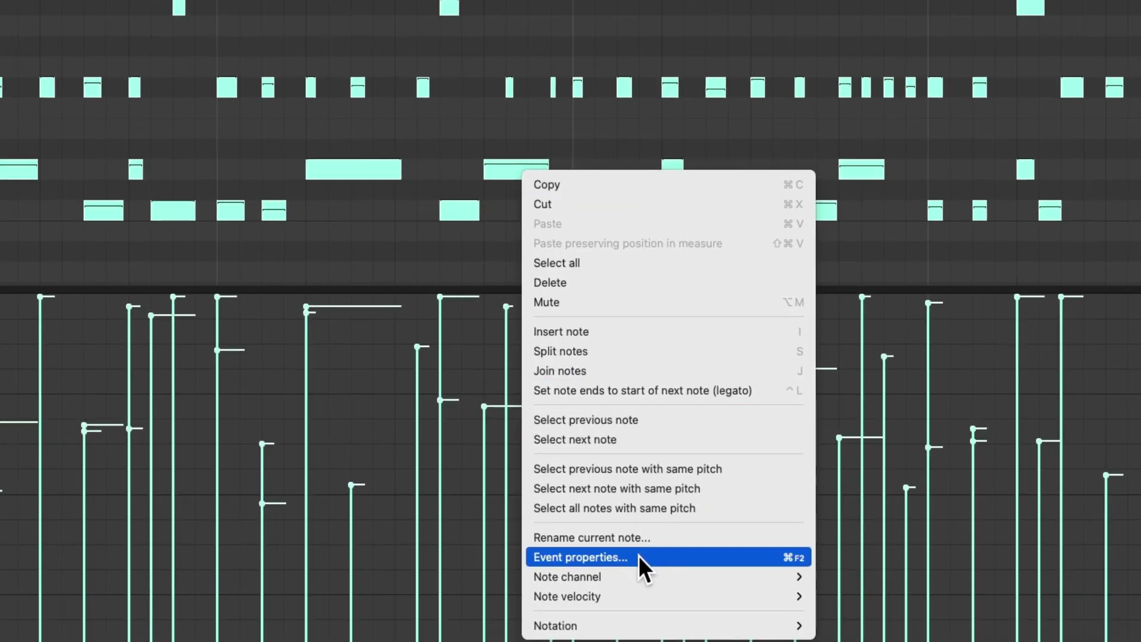
click(638, 555)
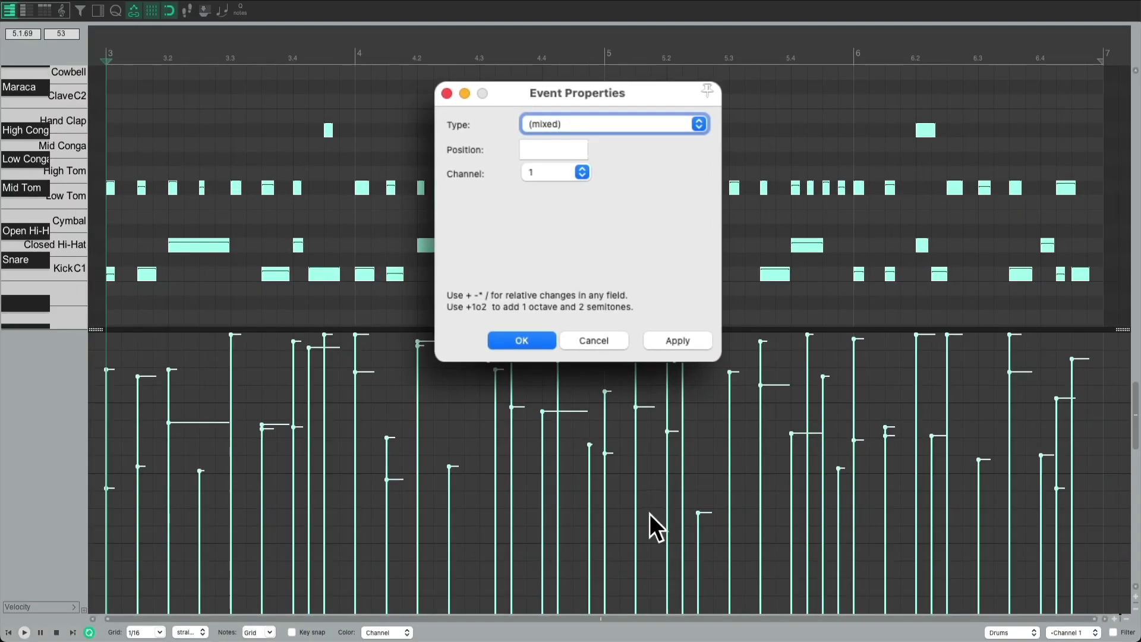
click(602, 122)
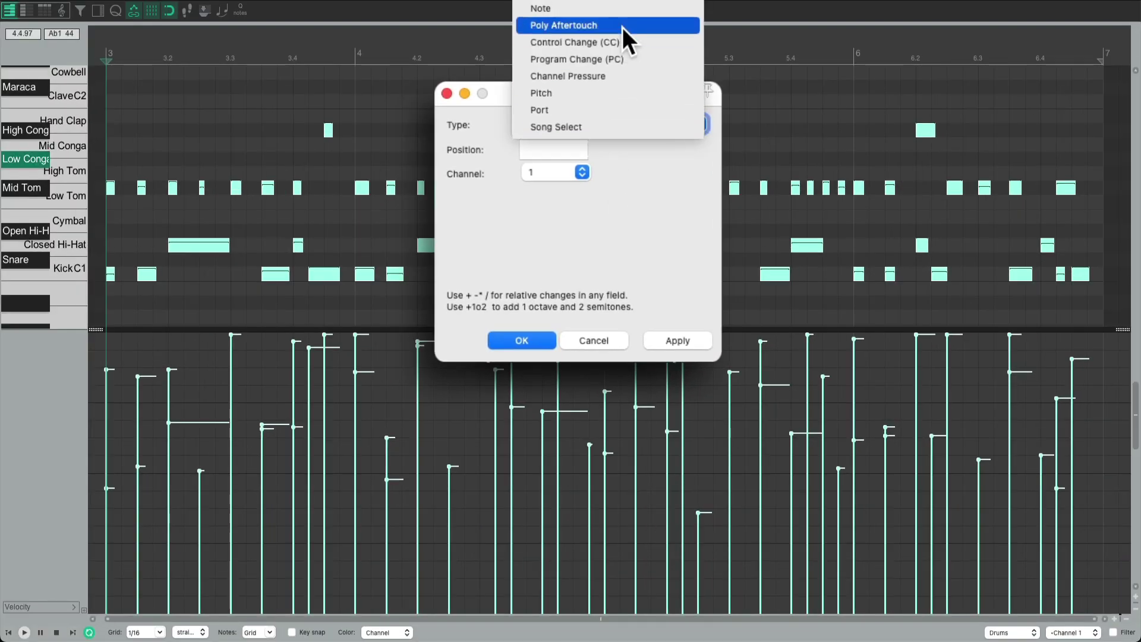
click(622, 18)
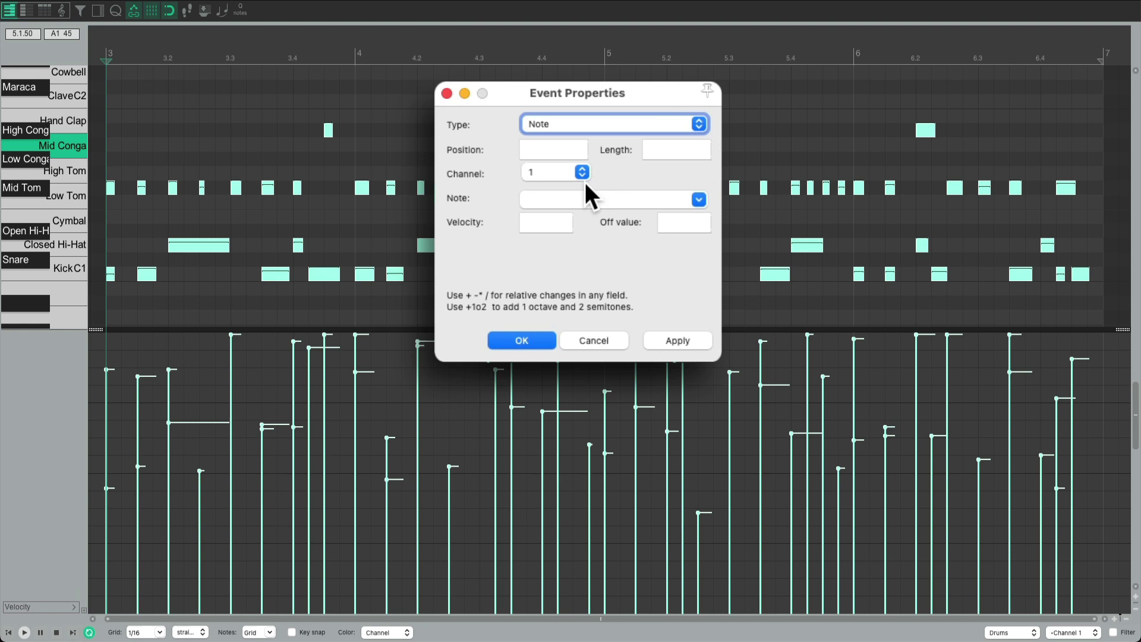
click(558, 221)
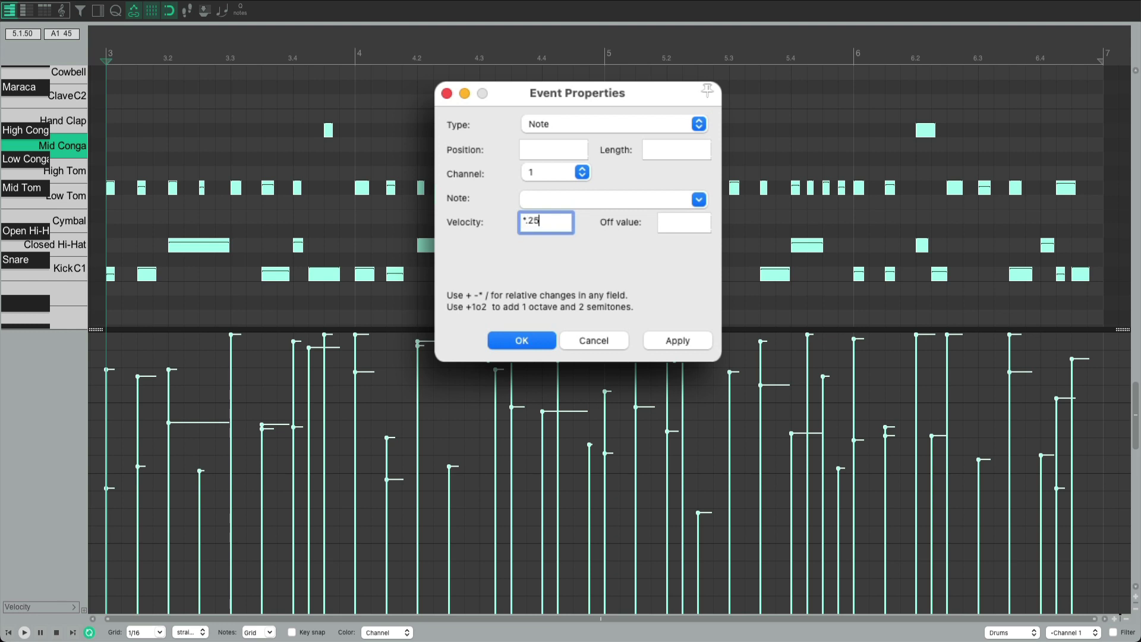
click(672, 336)
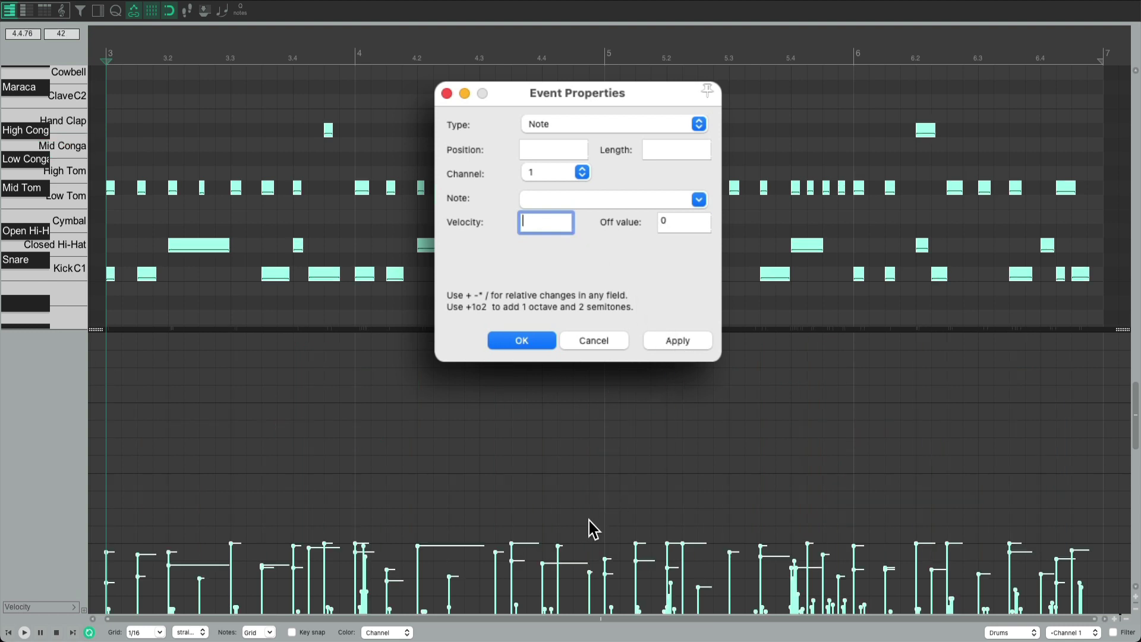
Step: Lift all quartered drum velocities into a tight band around 105–125 and play them back
drag(522, 543, 465, 376)
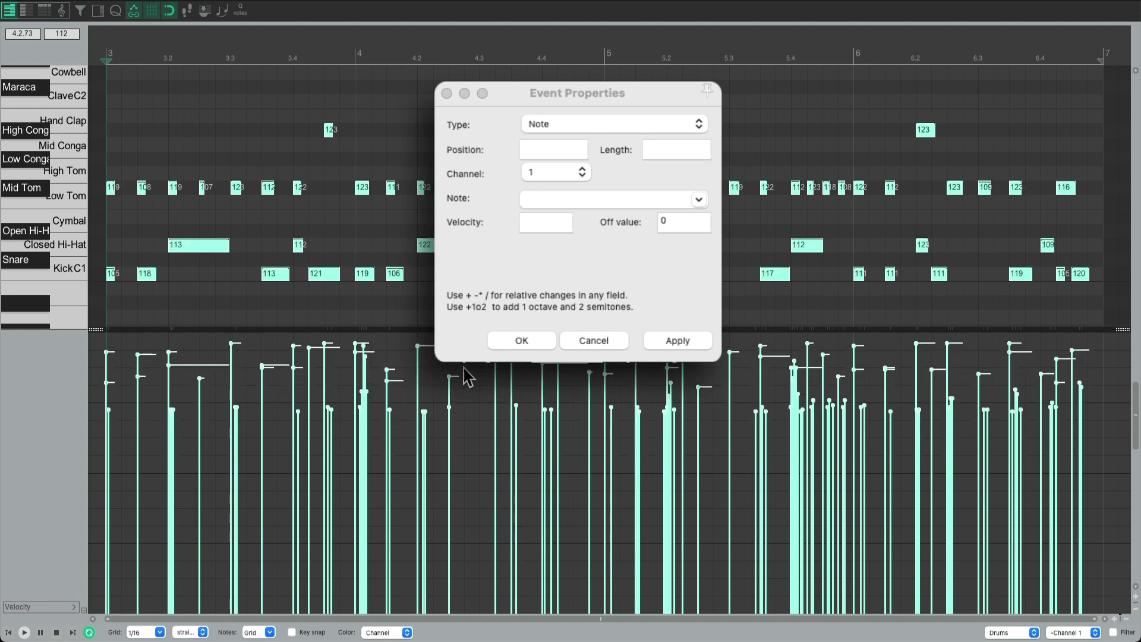
key(space)
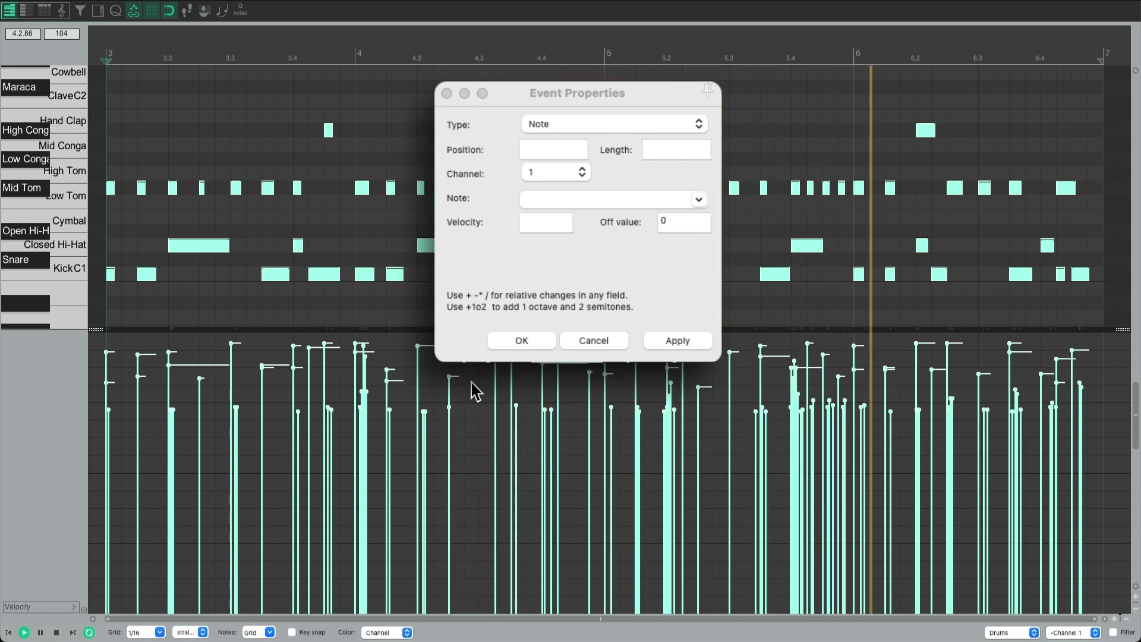
key(space)
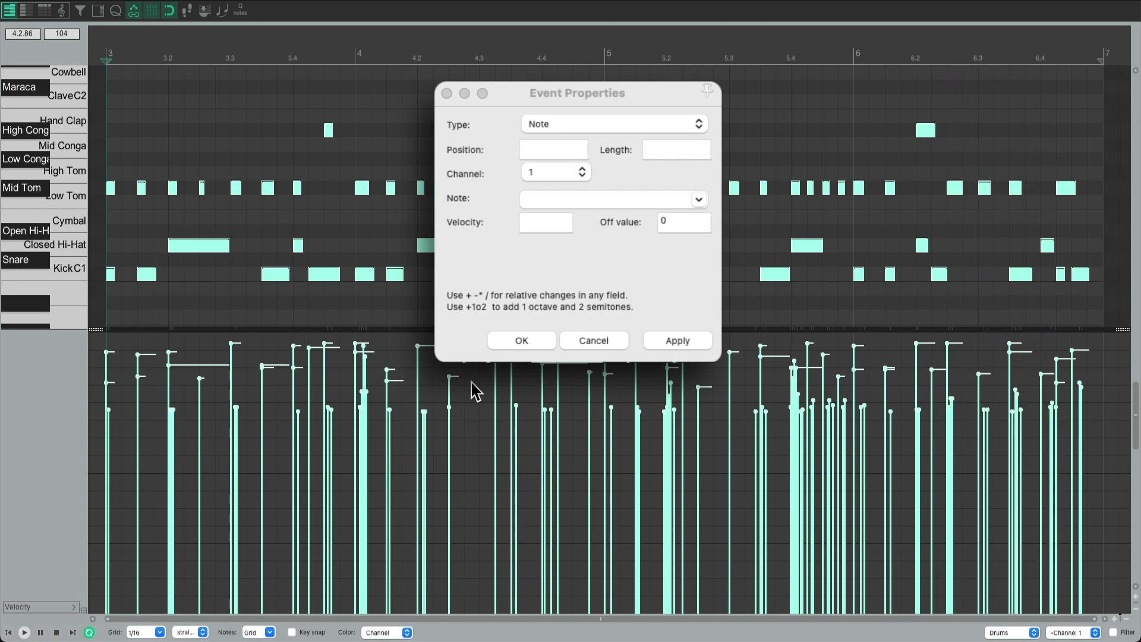
key(ctrl+z)
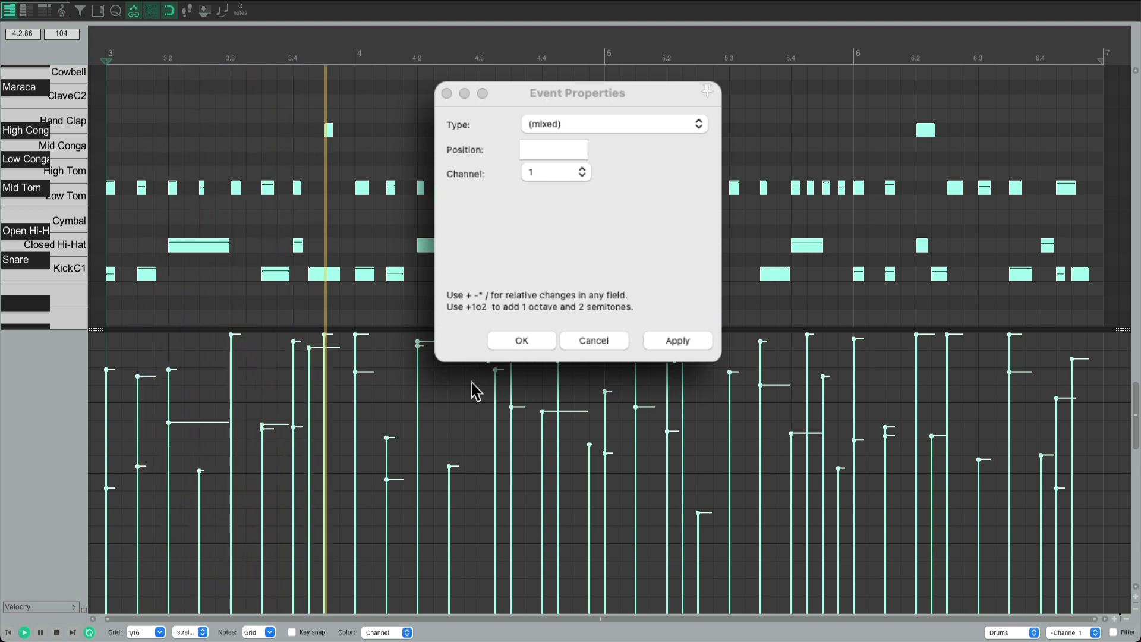
key(space)
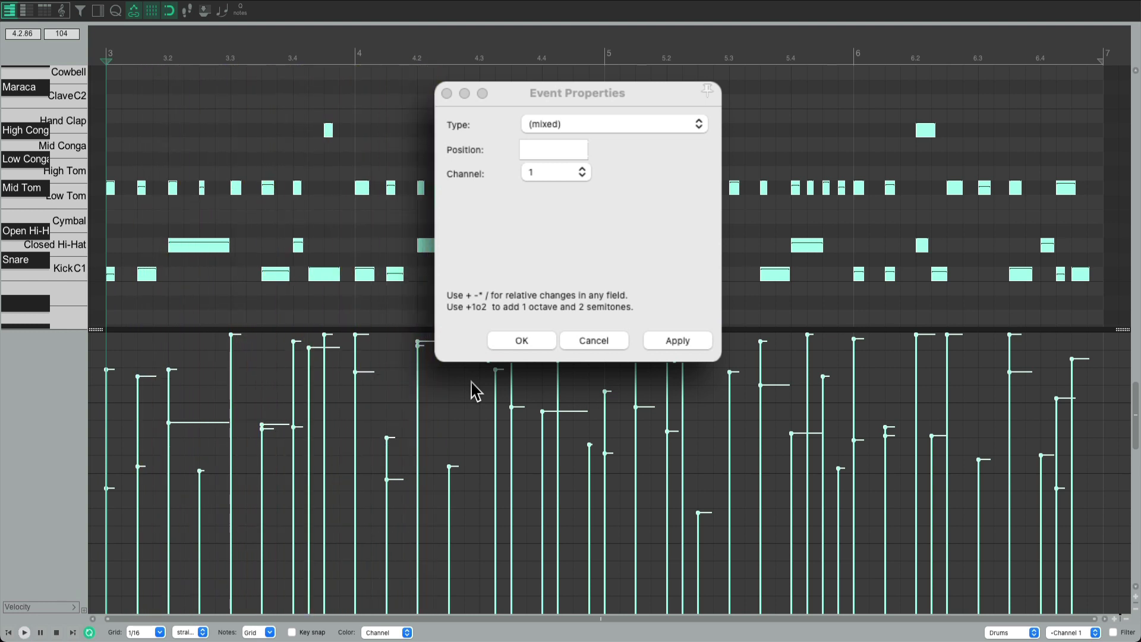
key(ctrl+a)
key(space)
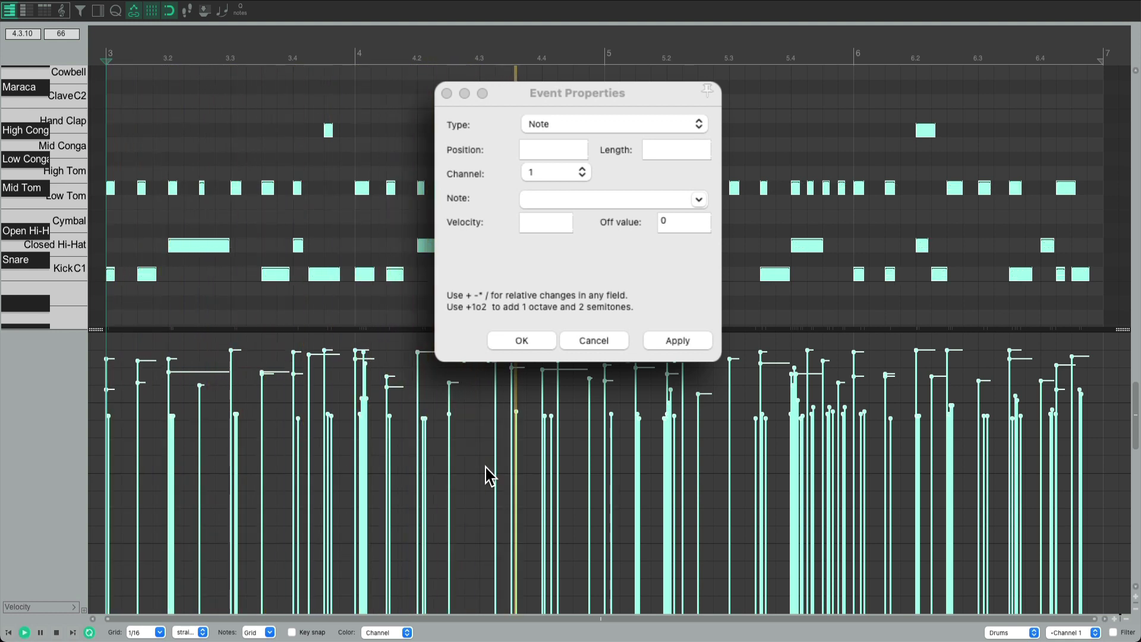
key(space)
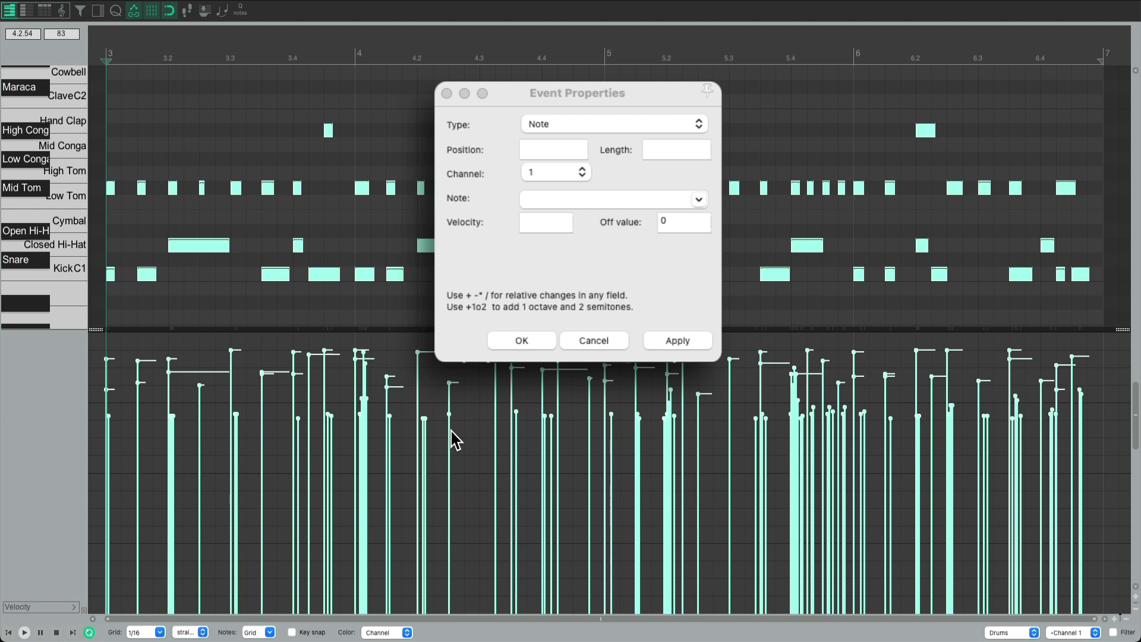
Step: Select all drum events, audition them, move Event Properties aside and select all Kick C1 notes
key(ctrl+a)
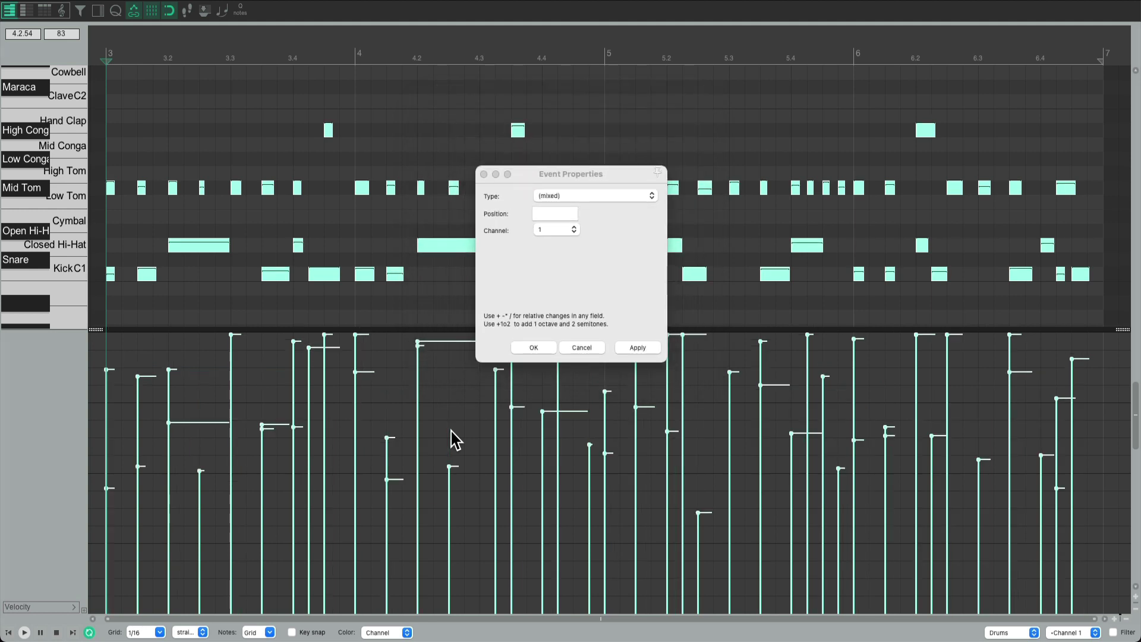
key(space)
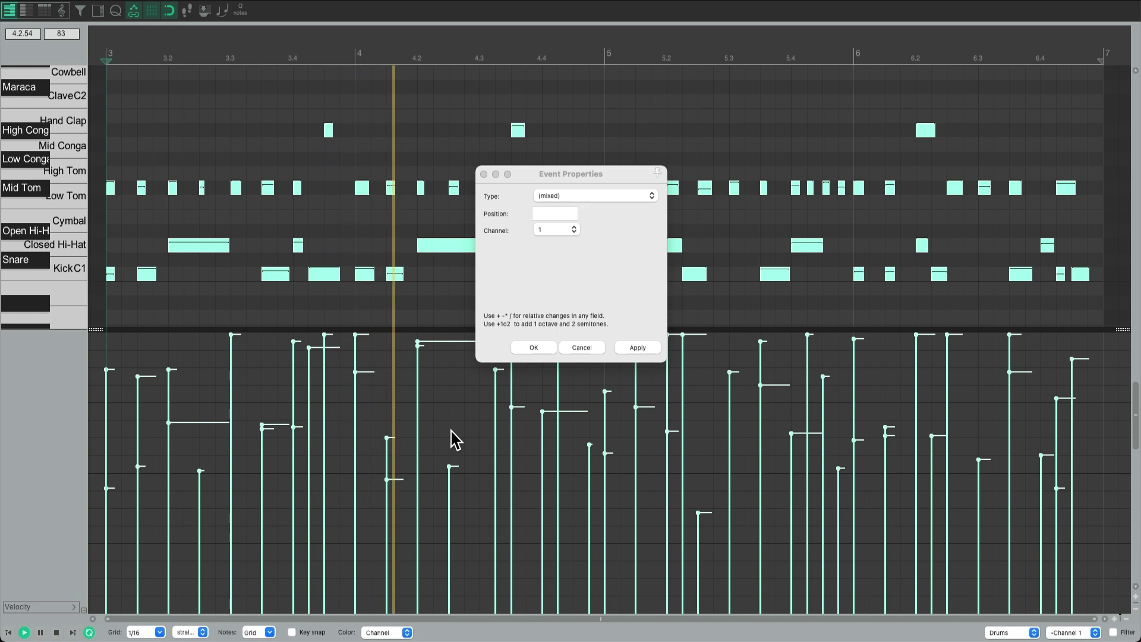
key(space)
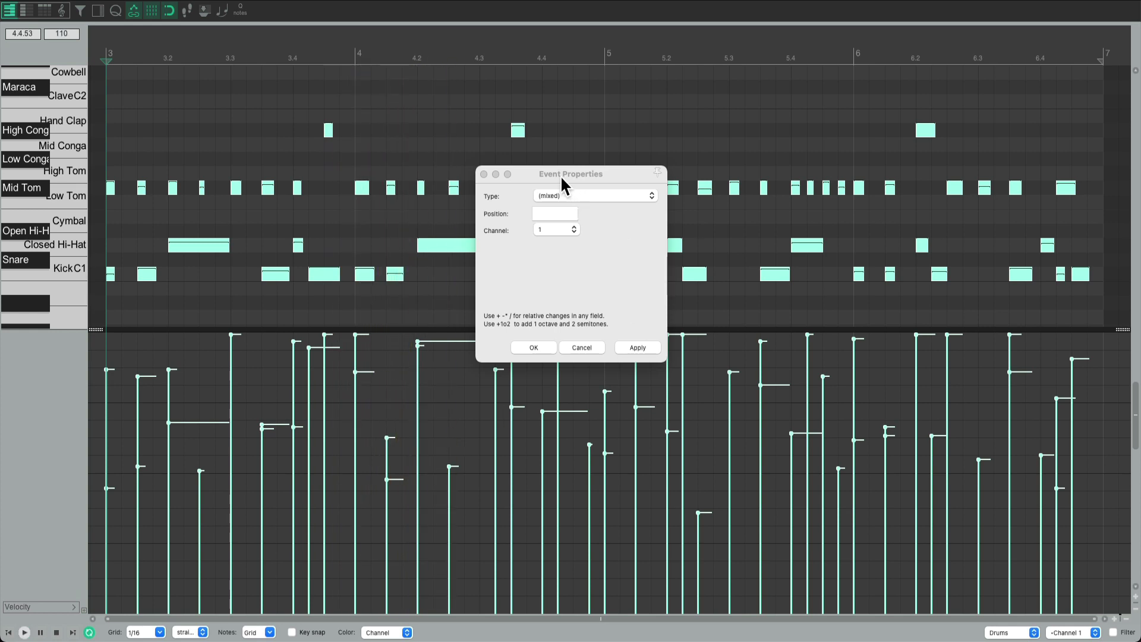
drag(561, 176, 755, 178)
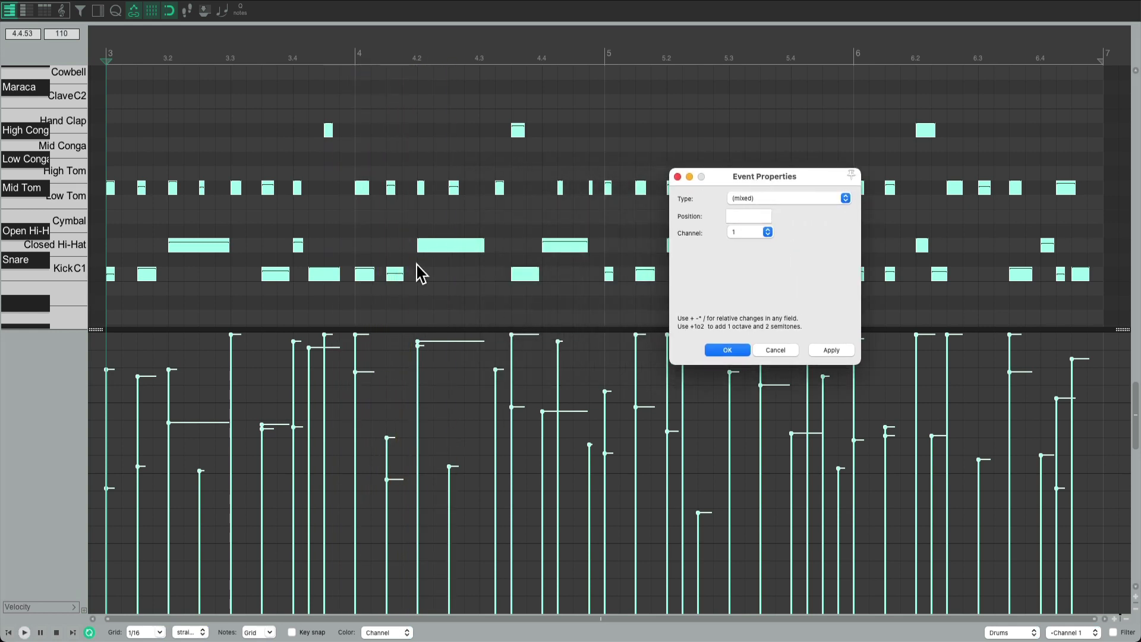
click(73, 268)
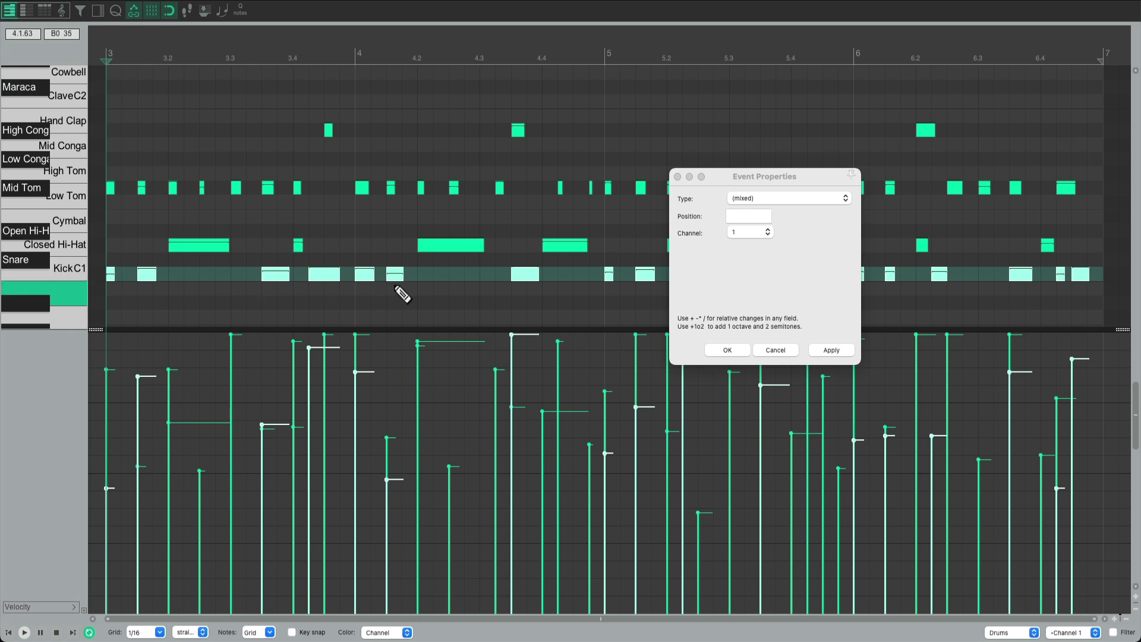
Step: Filter the drum editor to Note events in the 36 Kick range, show only those, and audition them
key(ctrl+f)
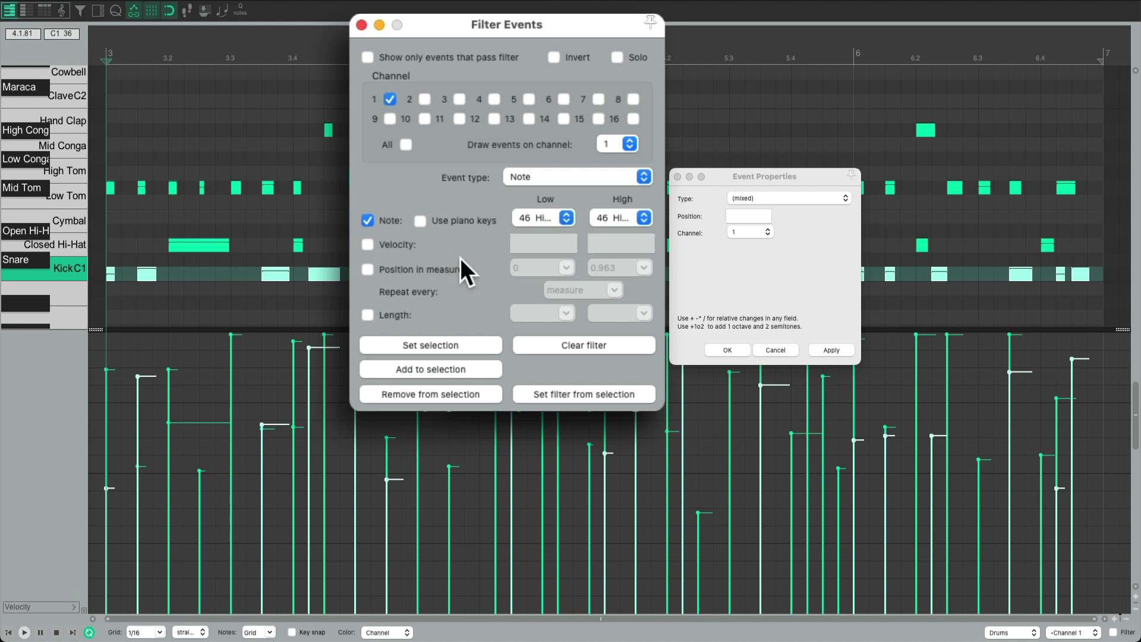
click(565, 176)
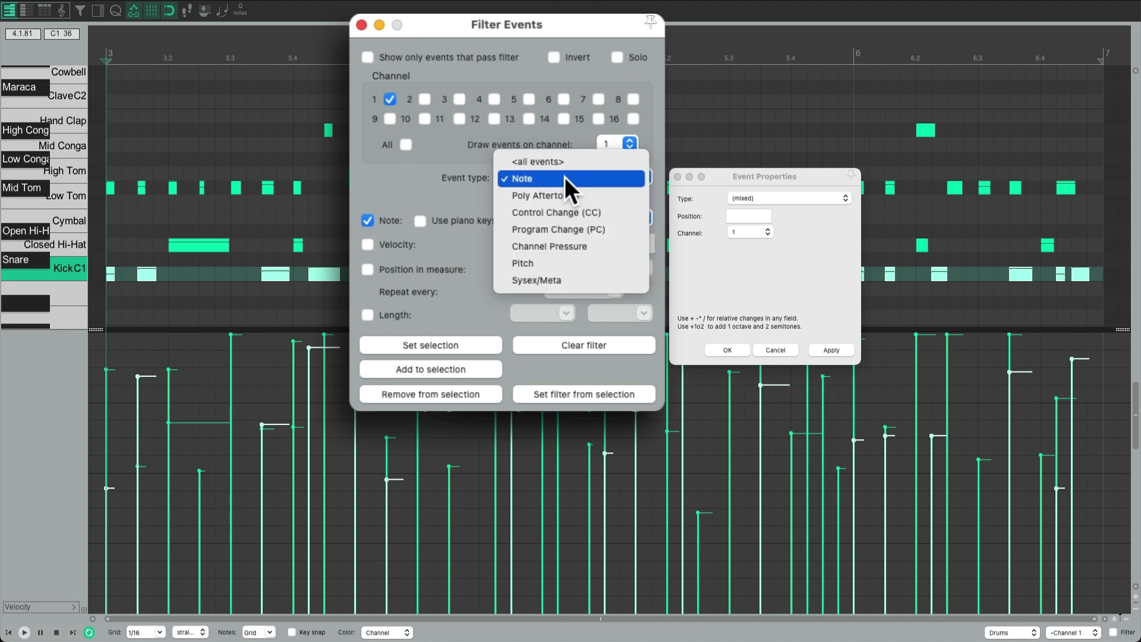
click(564, 177)
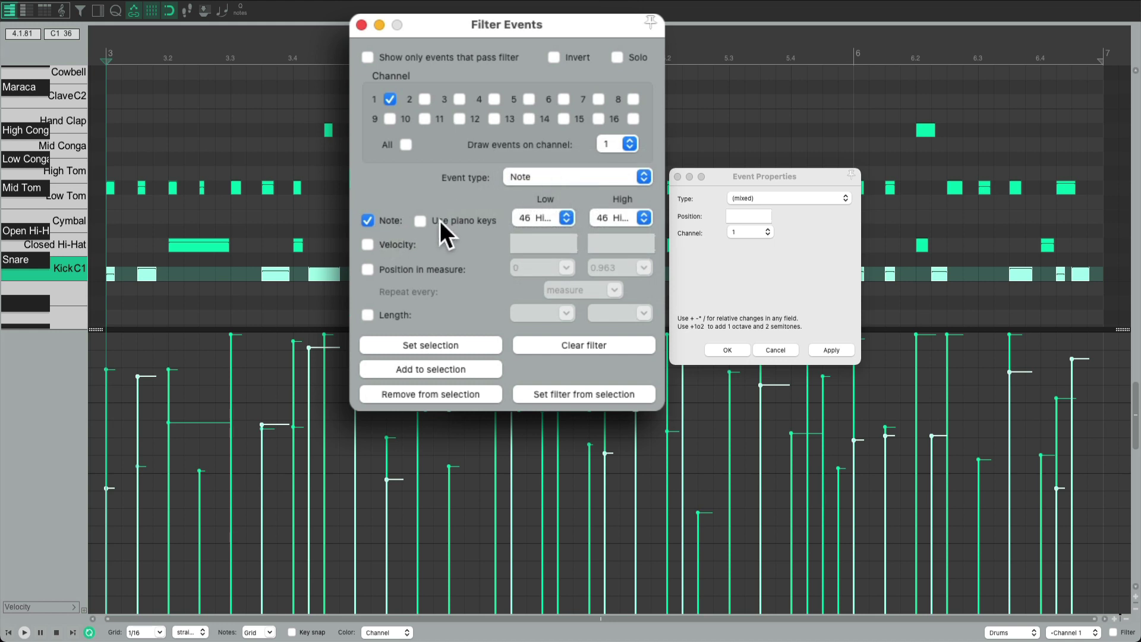
click(67, 269)
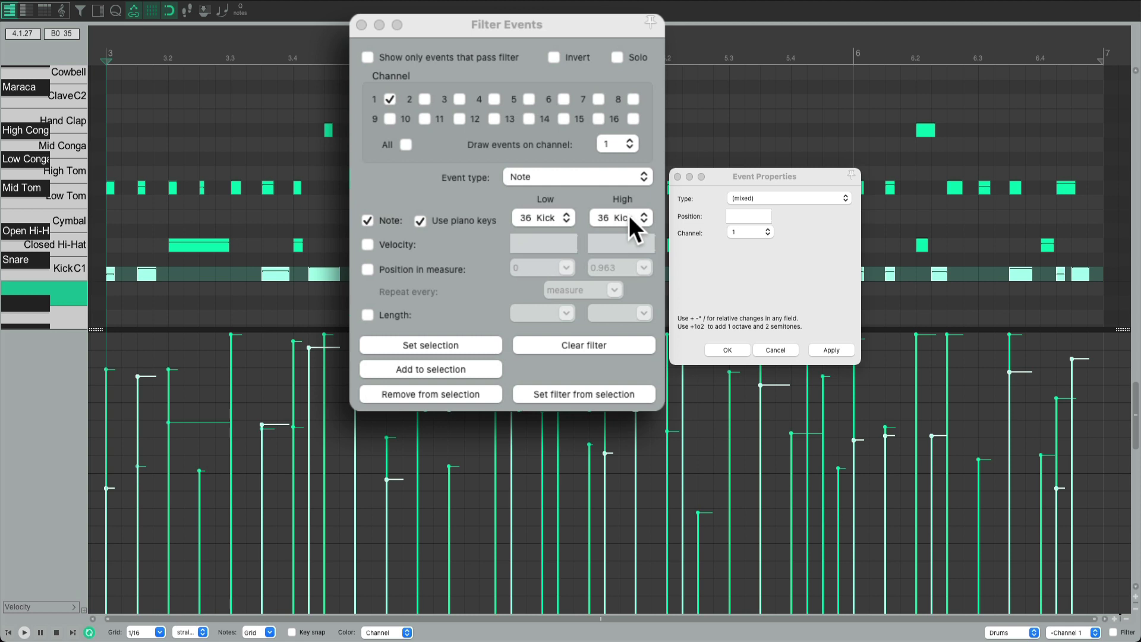
click(368, 57)
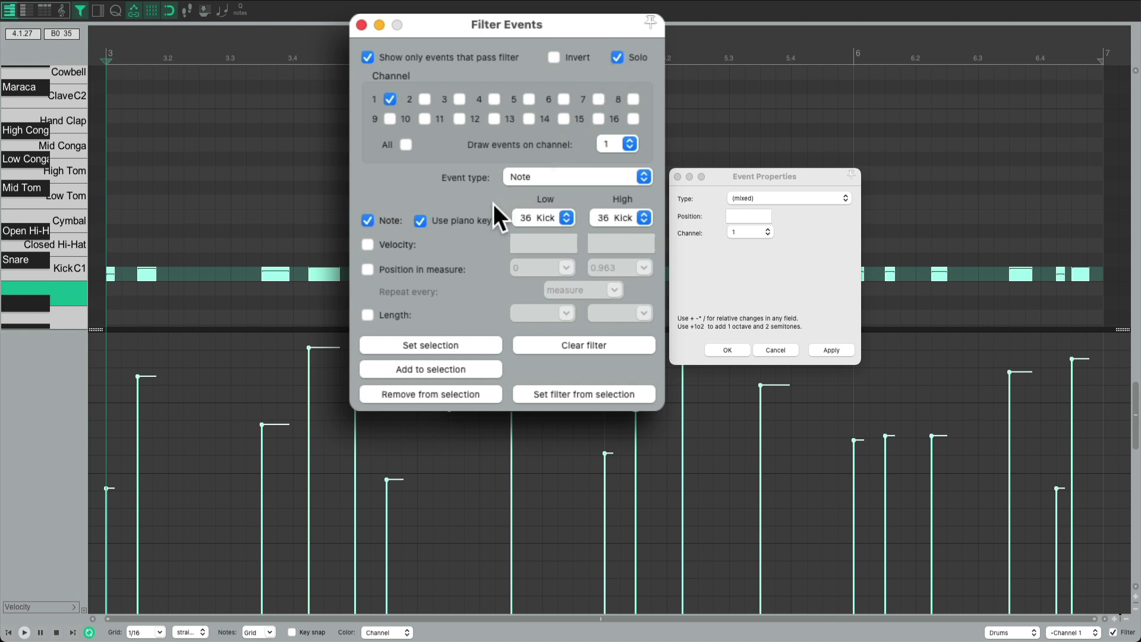
key(space)
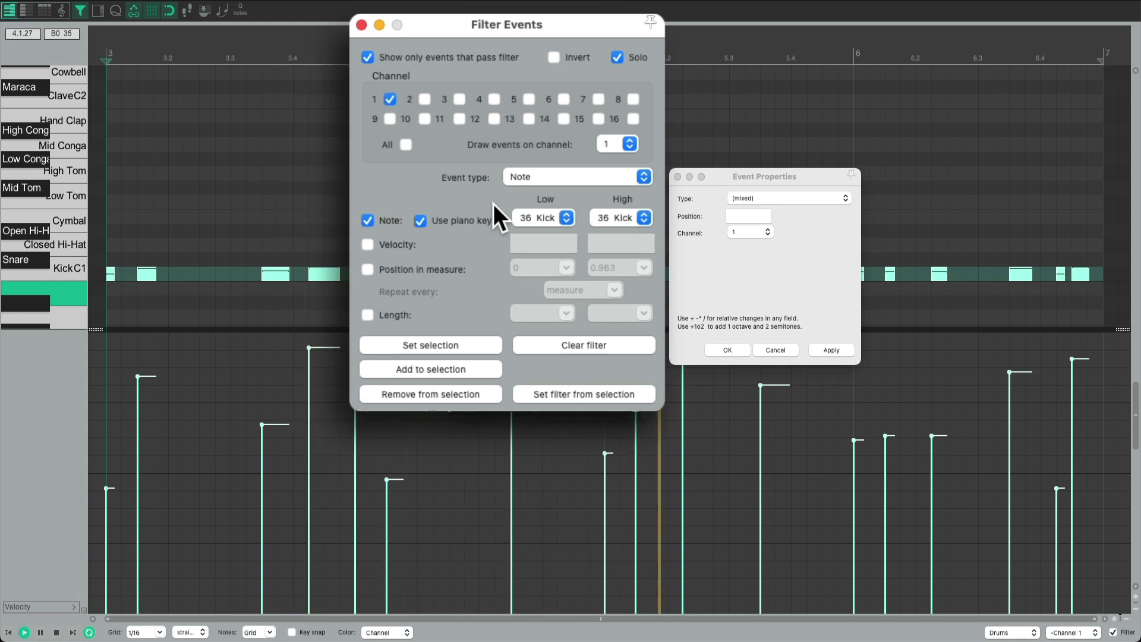
key(space)
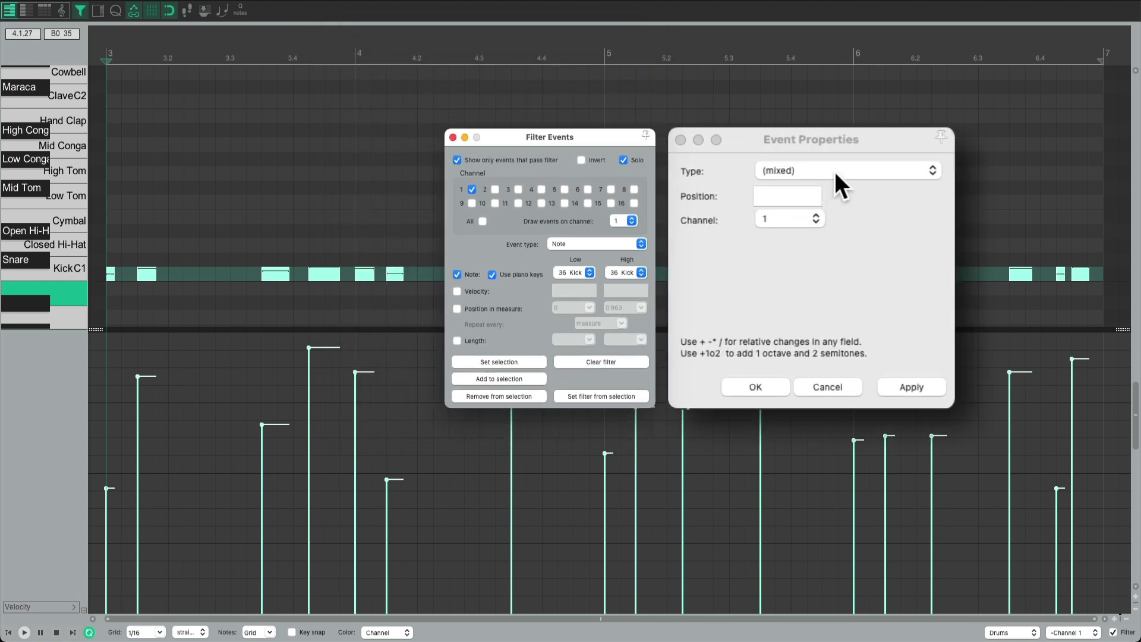
Step: Divide the selected Kick note velocities by 4 in Event Properties
click(835, 171)
click(847, 38)
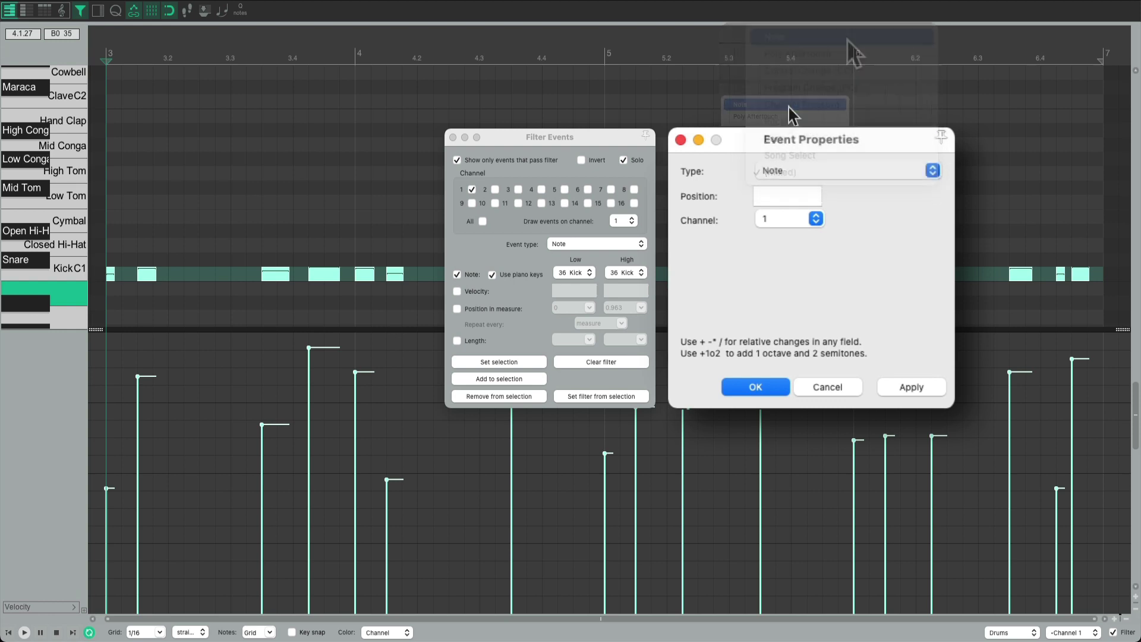
click(791, 273)
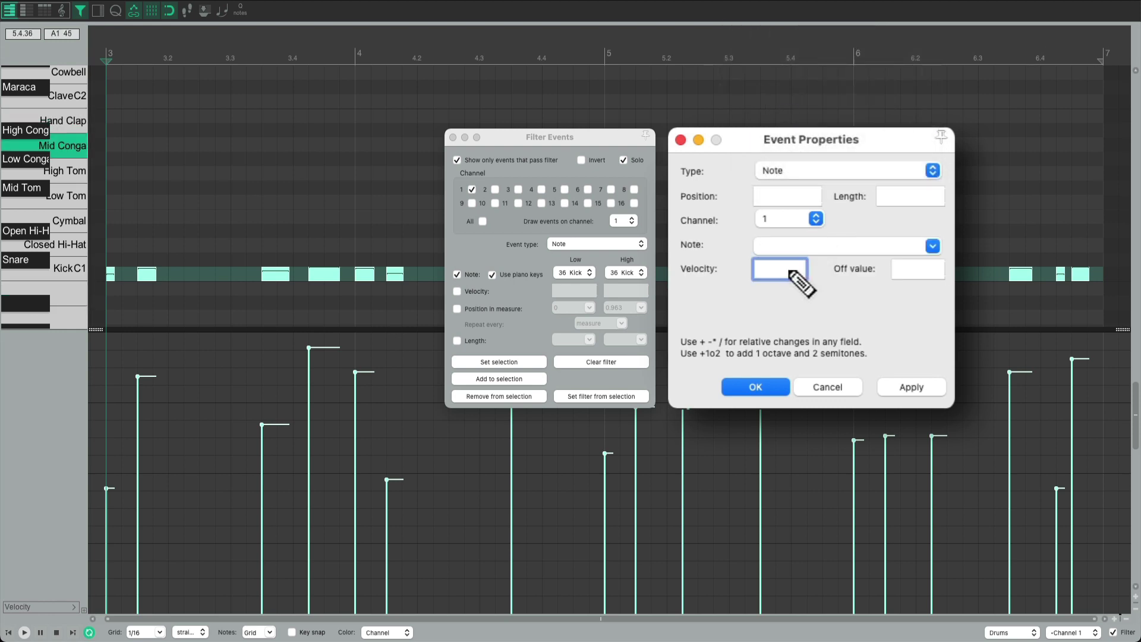
text(/4)
click(911, 387)
Step: Raise the kick velocities together to about 104–120 and listen to the result
click(373, 406)
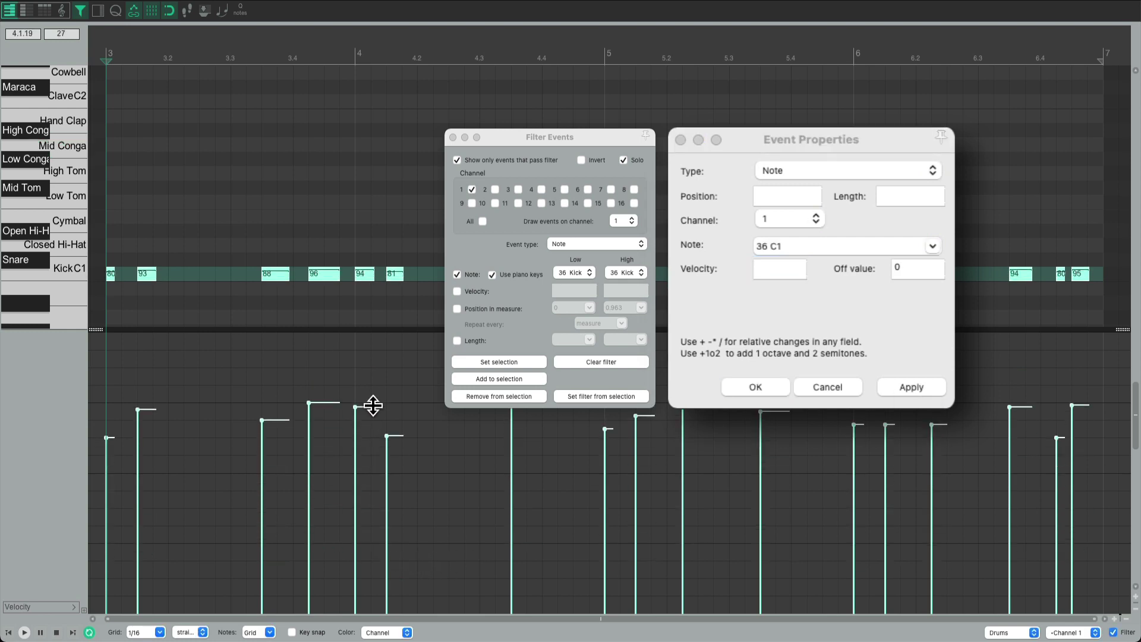
drag(373, 406, 366, 351)
key(space)
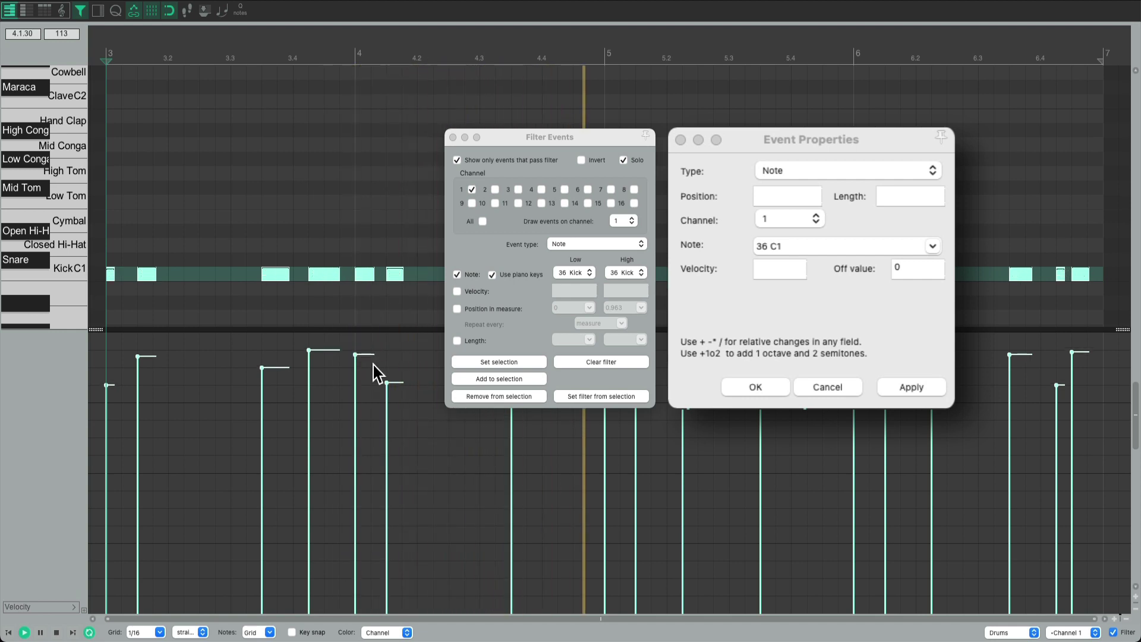
key(space)
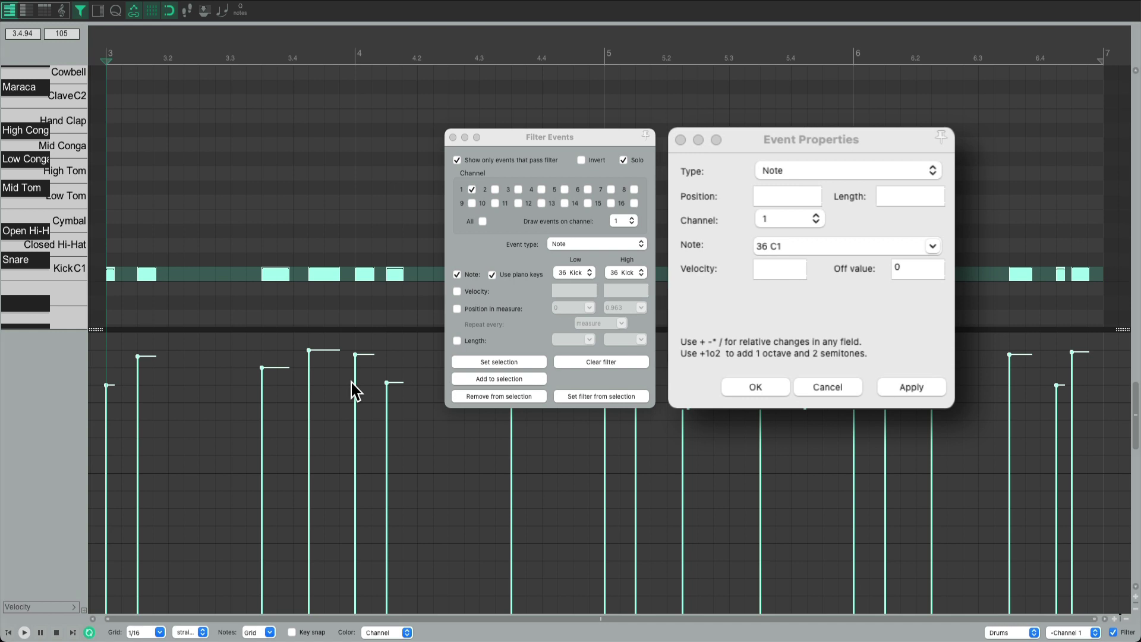
key(space)
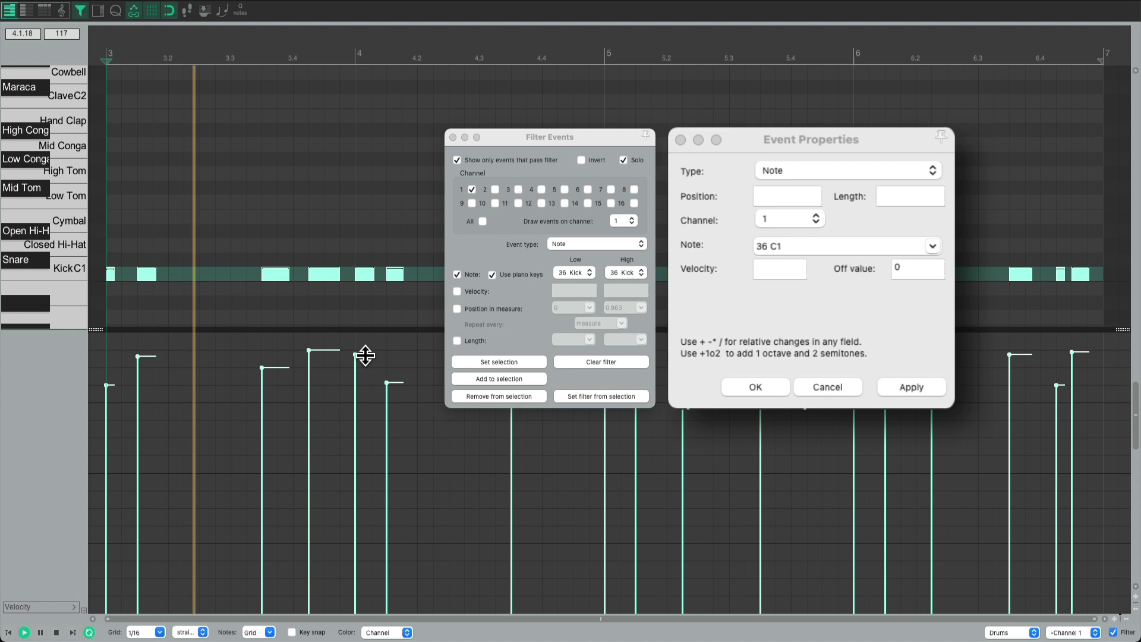
drag(364, 356, 376, 374)
Step: Turn off solo and the event filter, then play the full drum pattern with the compressed kick
key(space)
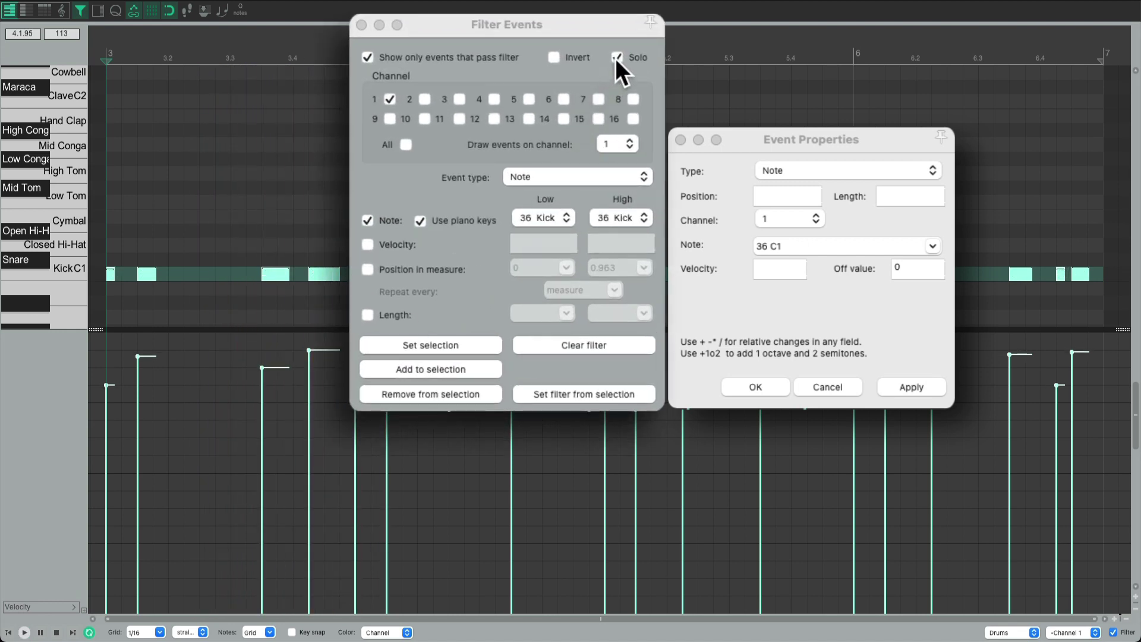
click(616, 57)
key(space)
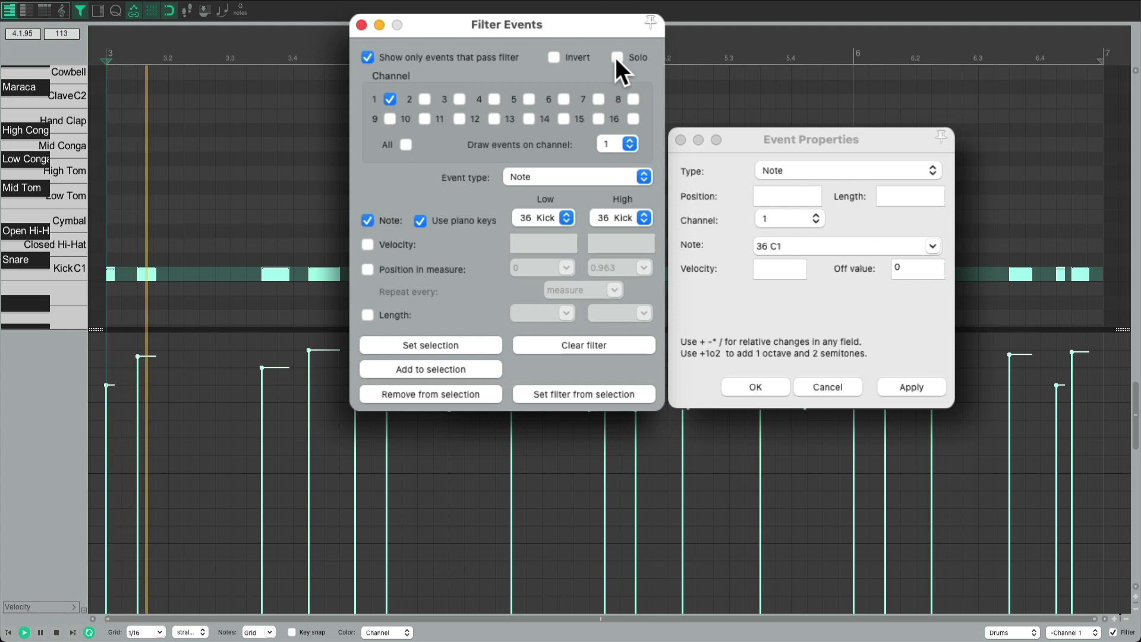
click(372, 58)
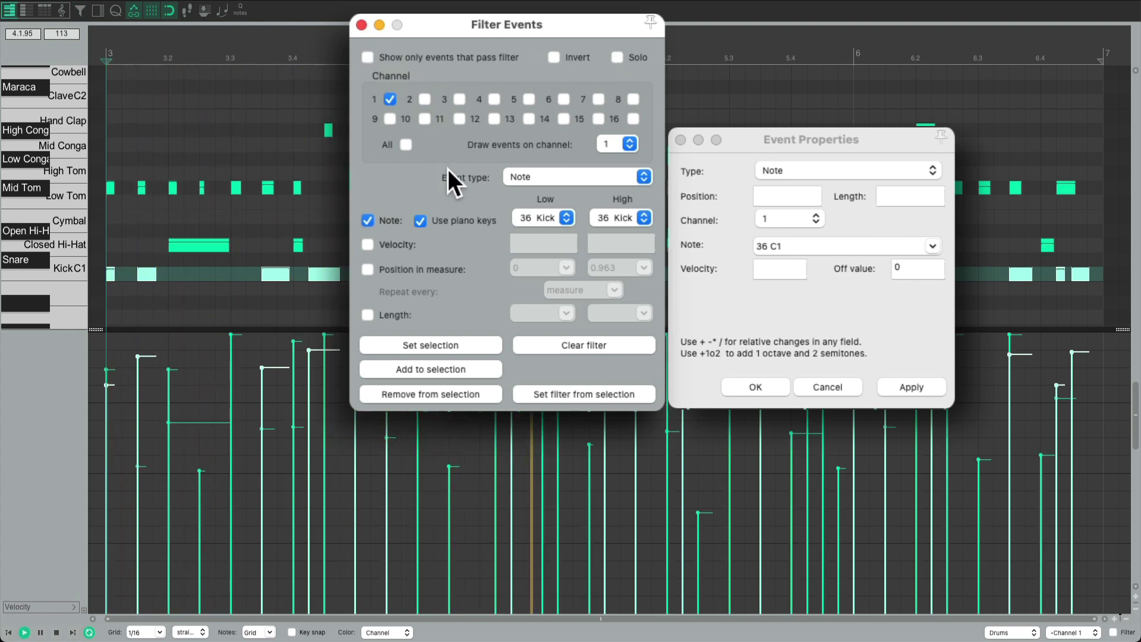
key(space)
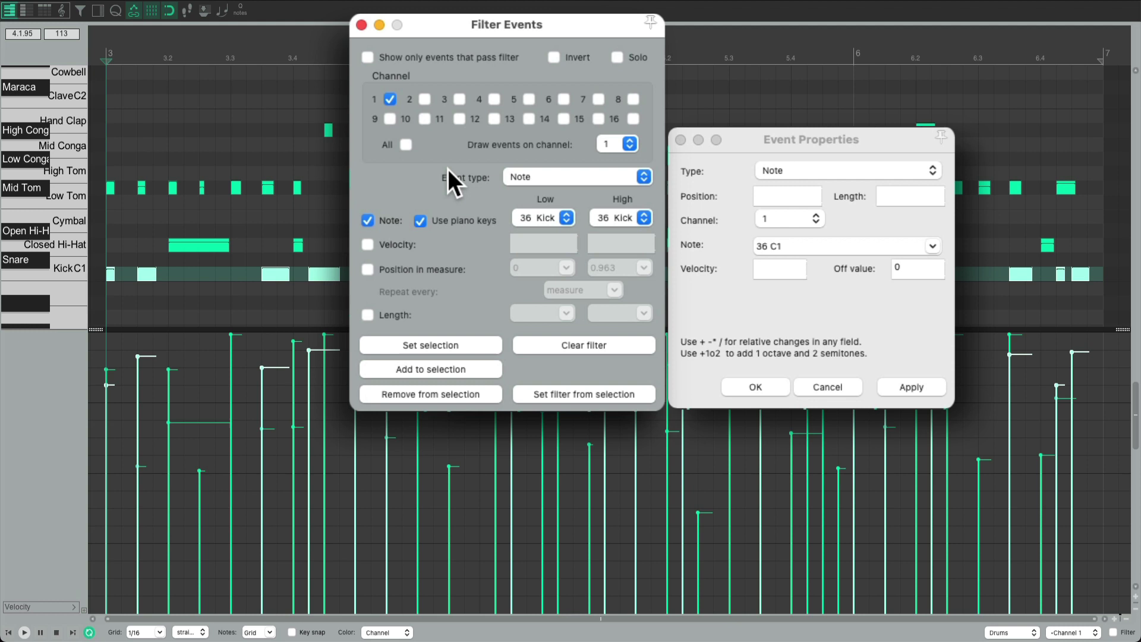
Step: Filter and solo only the Closed Hi-Hat (note 38) notes, then audition them
click(61, 248)
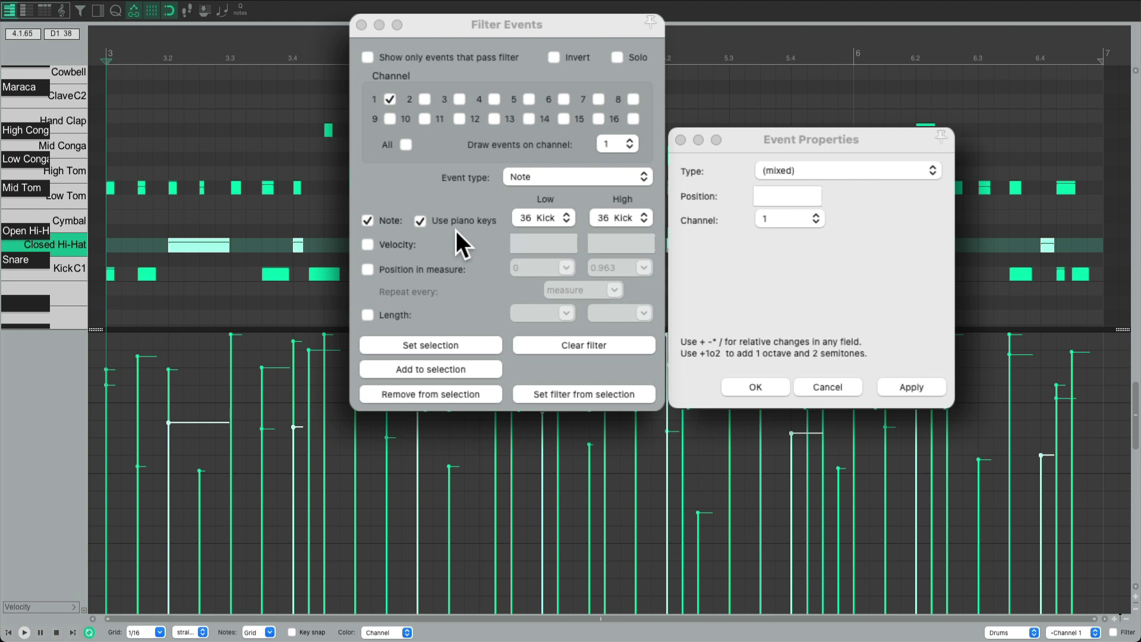
click(72, 241)
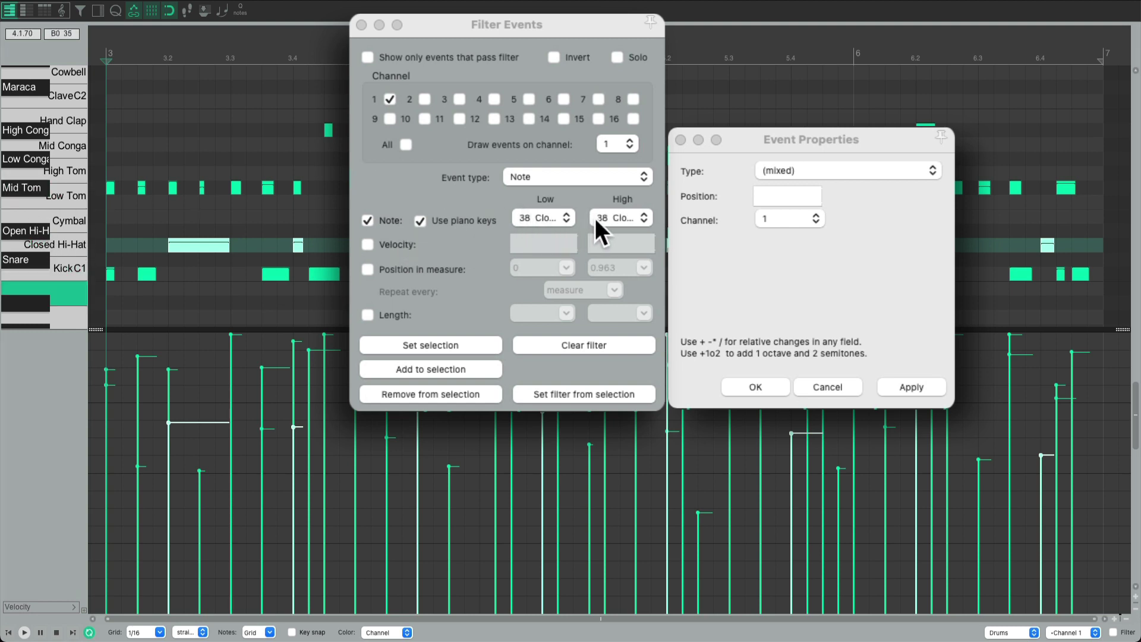
click(367, 56)
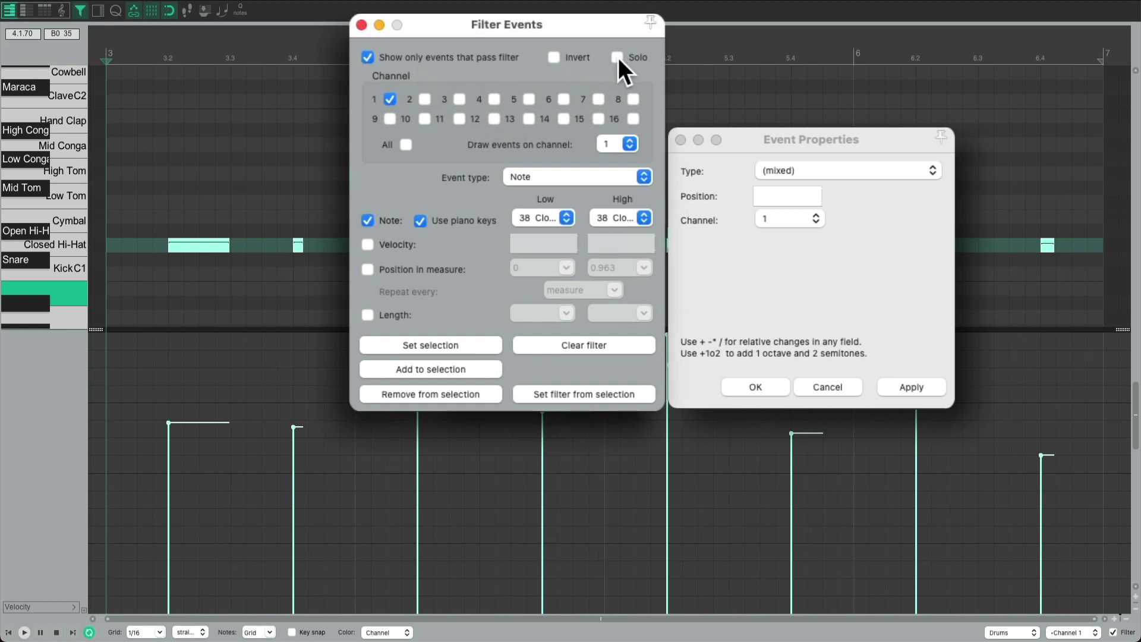
key(space)
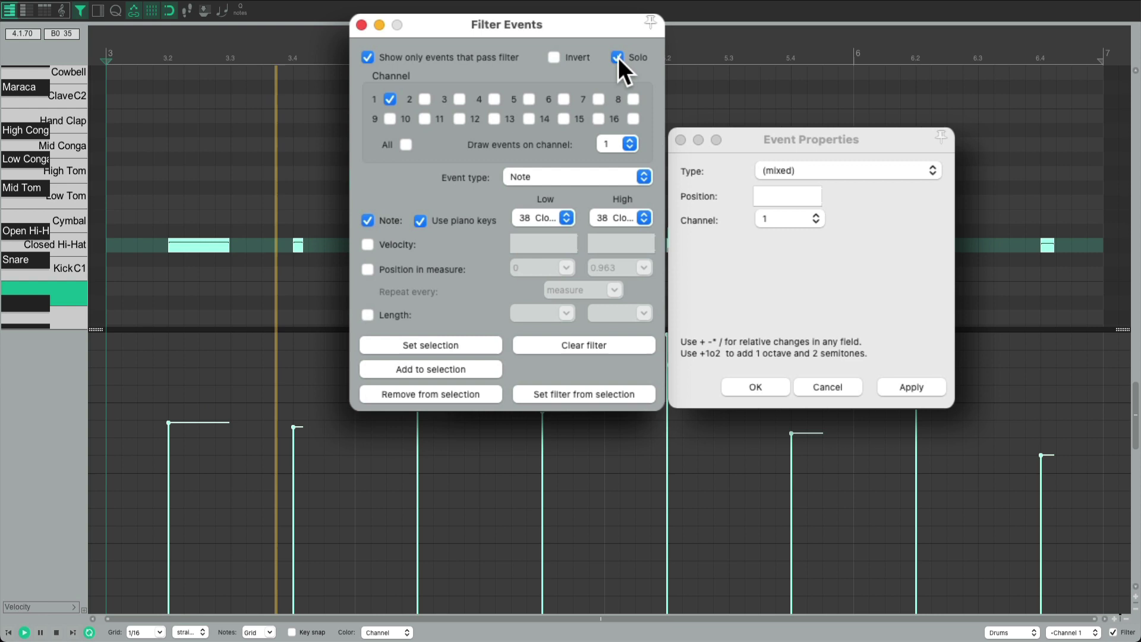
key(space)
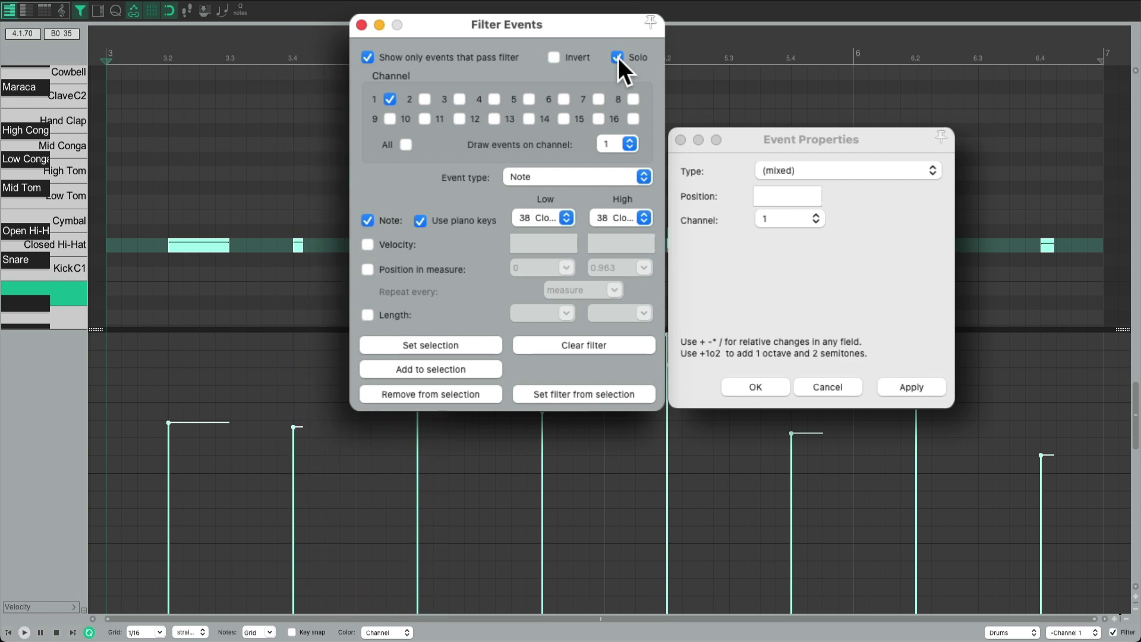
click(761, 268)
click(817, 171)
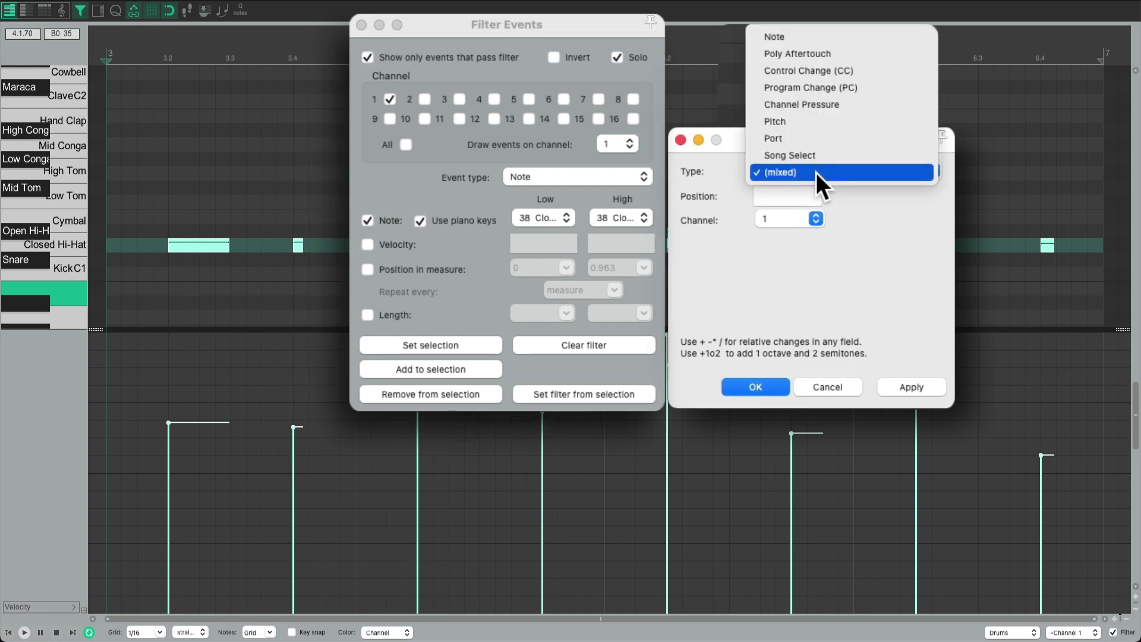
Step: Quarter the note 38 velocities with /4, then lift them into a tight 108–115 band while listening
click(825, 34)
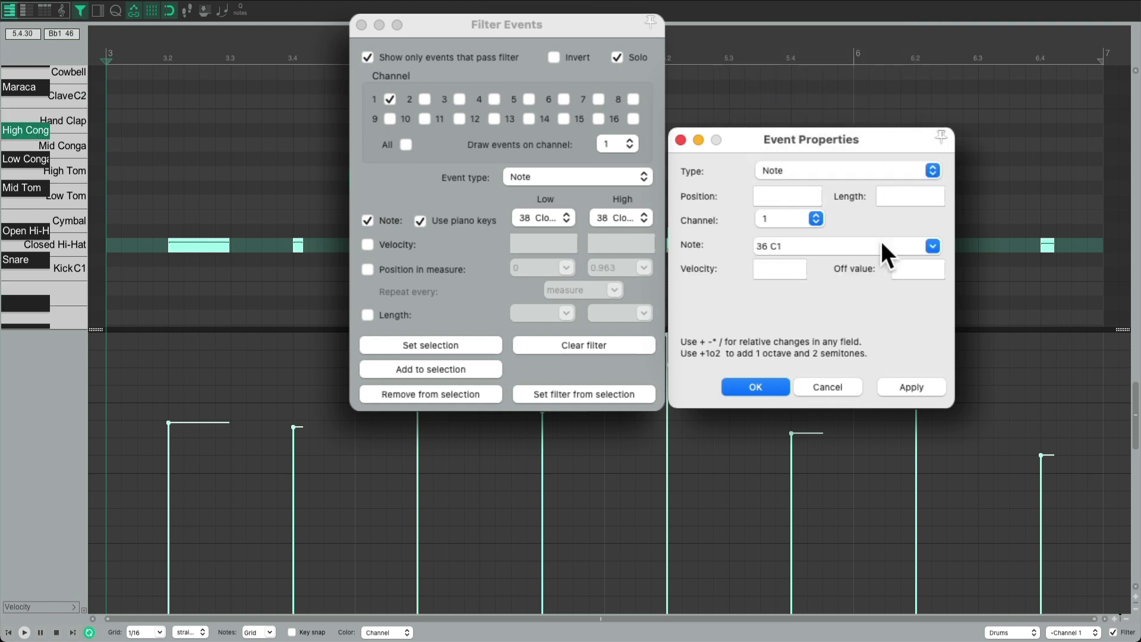
text(/4)
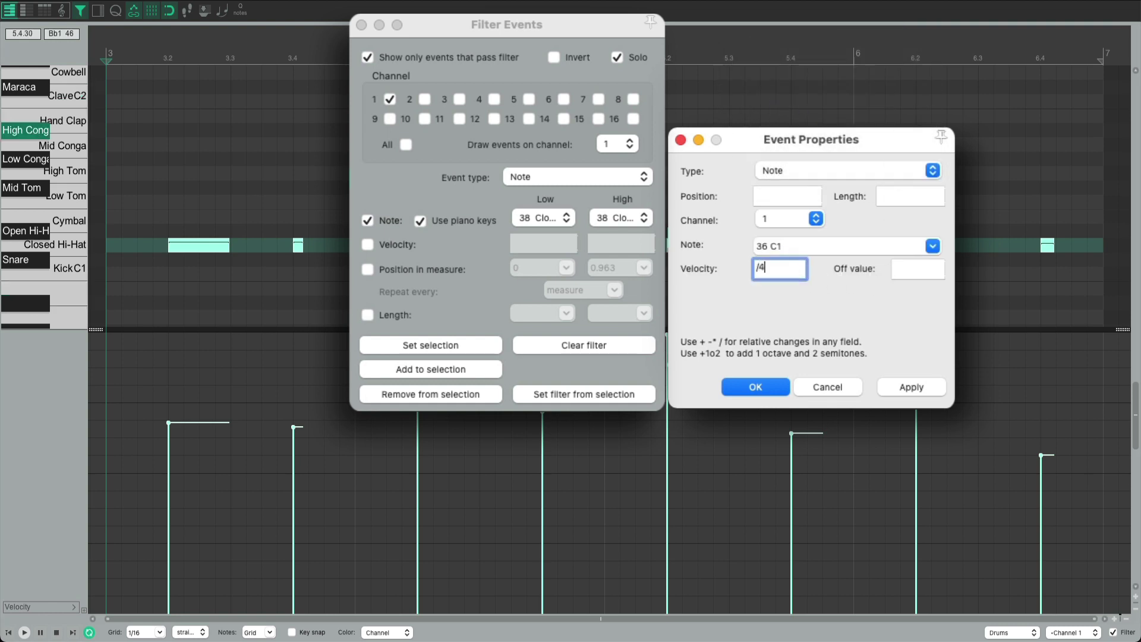
click(897, 389)
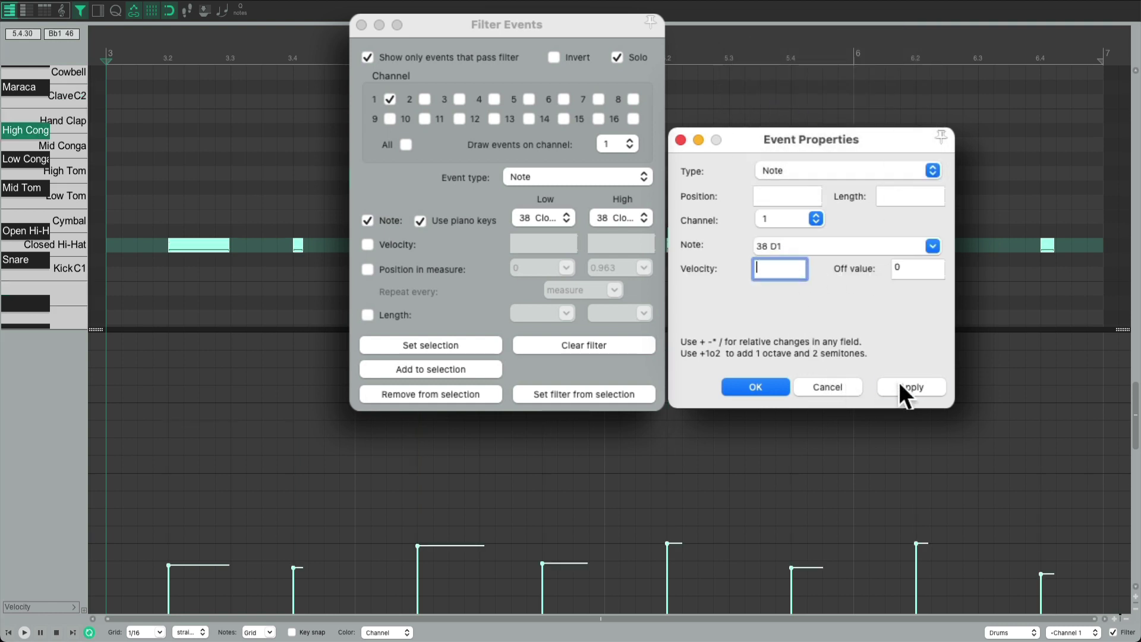
click(434, 542)
drag(433, 542, 433, 499)
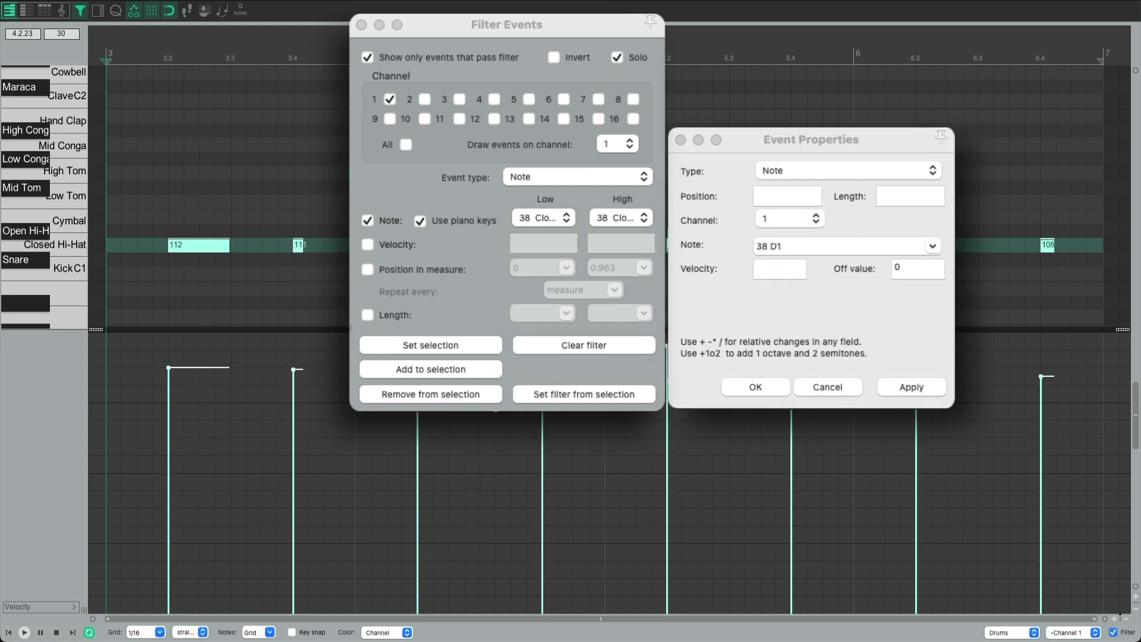
key(space)
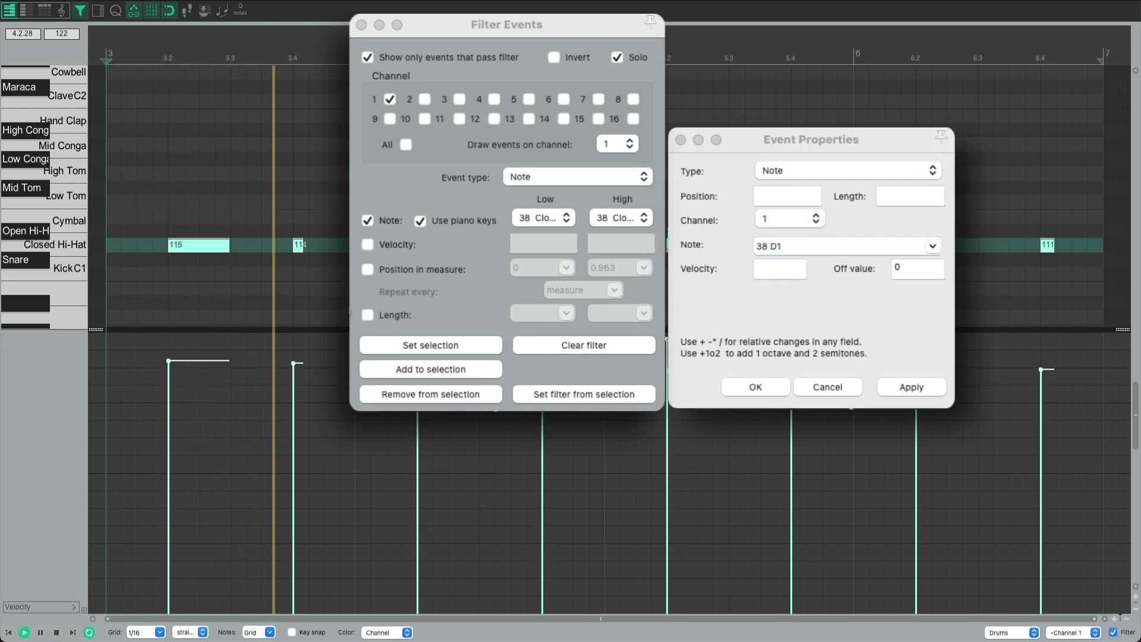
drag(434, 499, 433, 494)
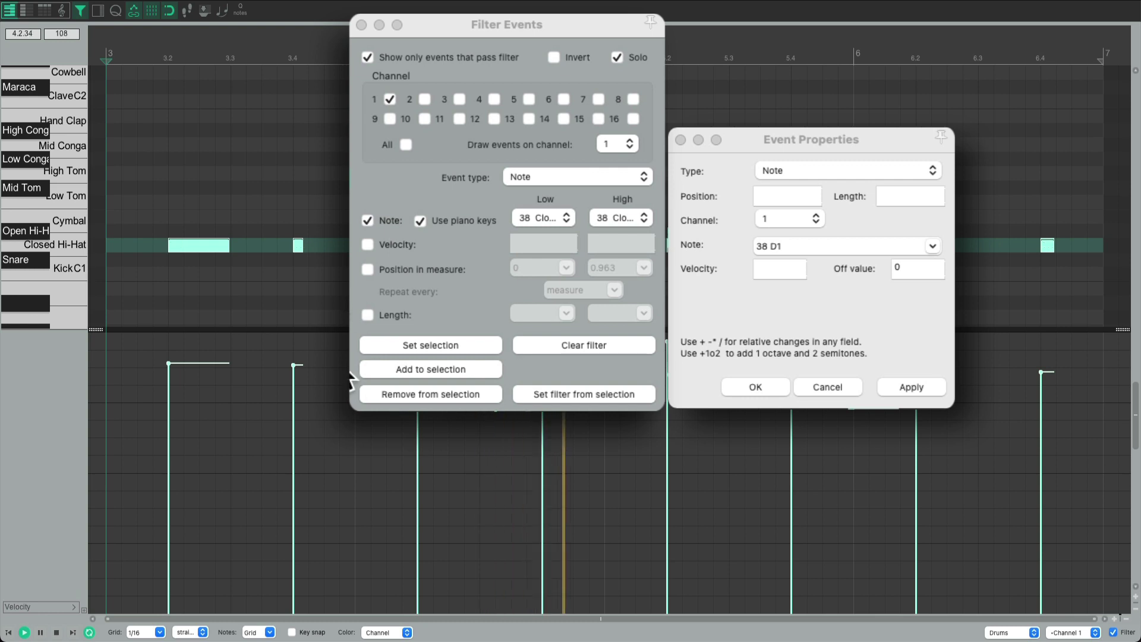
key(space)
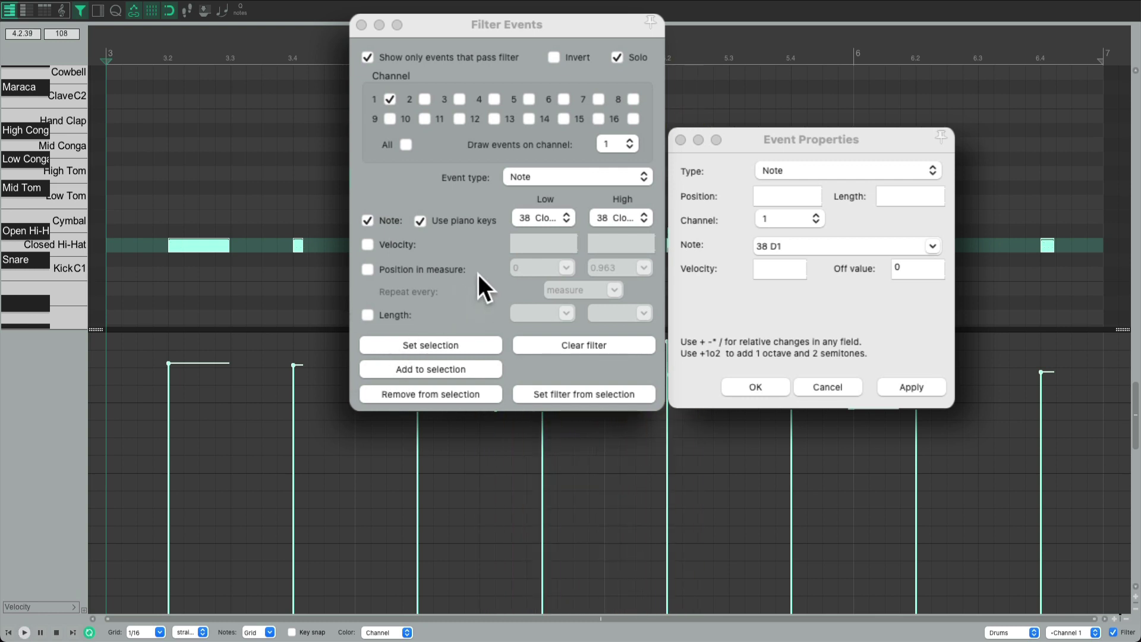
Step: Switch off solo and the event filter, then play the whole drum pattern with compressed hi-hats
click(617, 57)
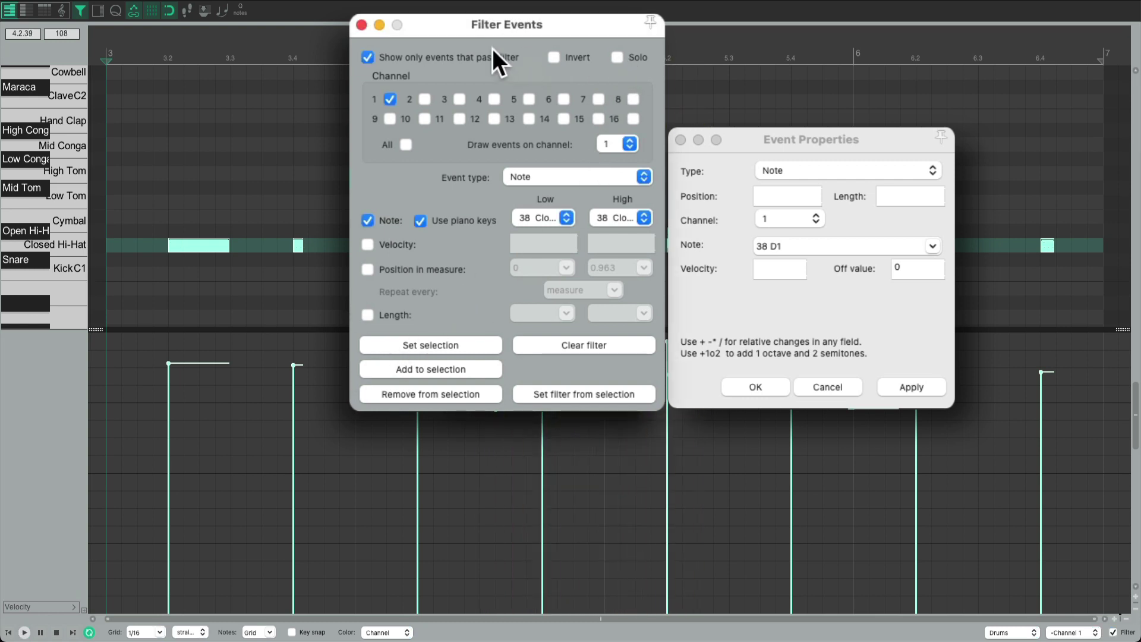
click(368, 57)
key(space)
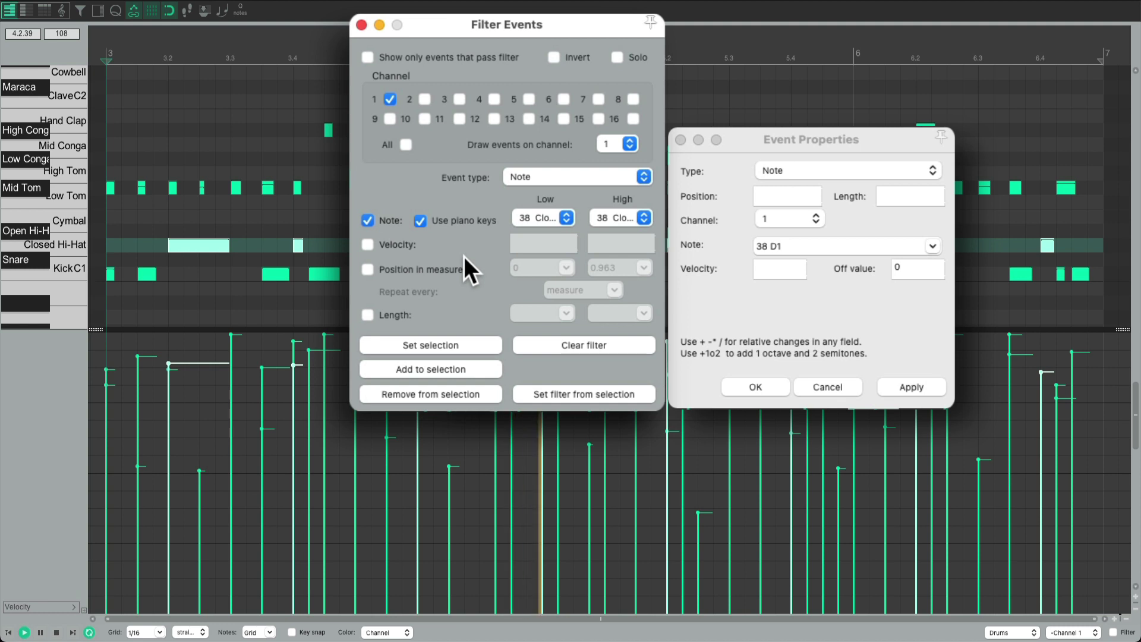
key(space)
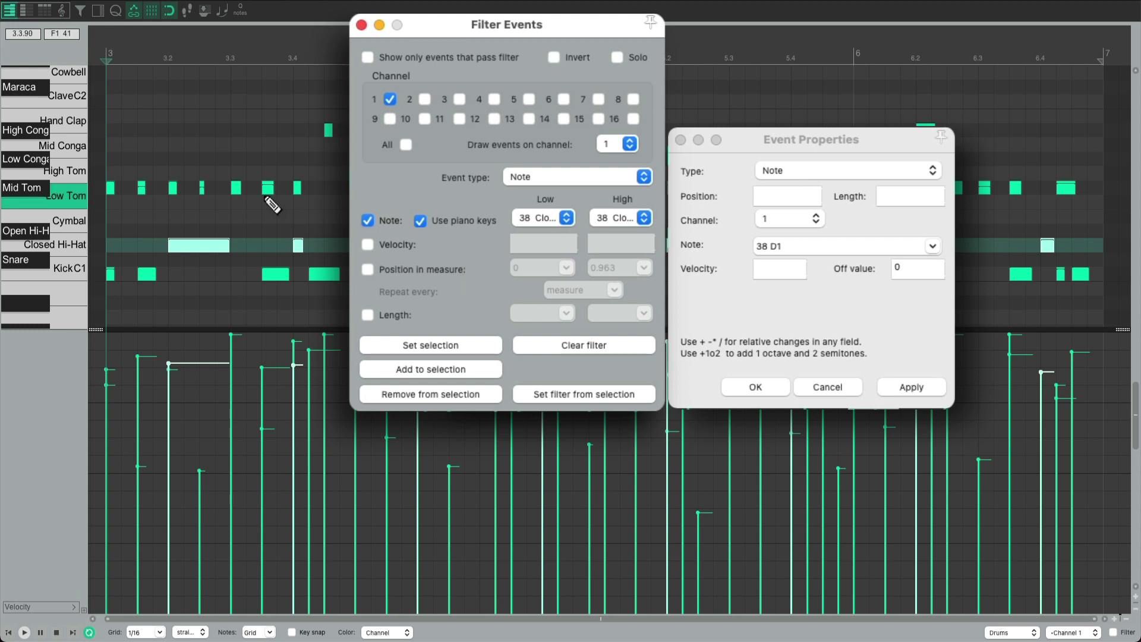
Step: Select the note 42 Mid Tom hits, show only them, and start playback
click(34, 187)
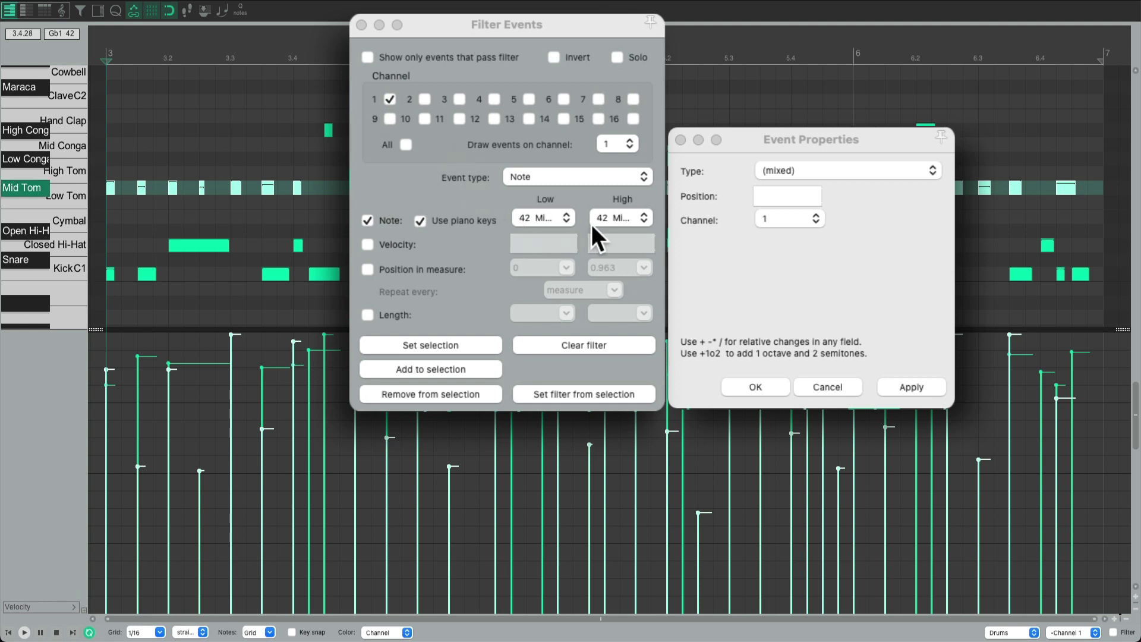
click(367, 57)
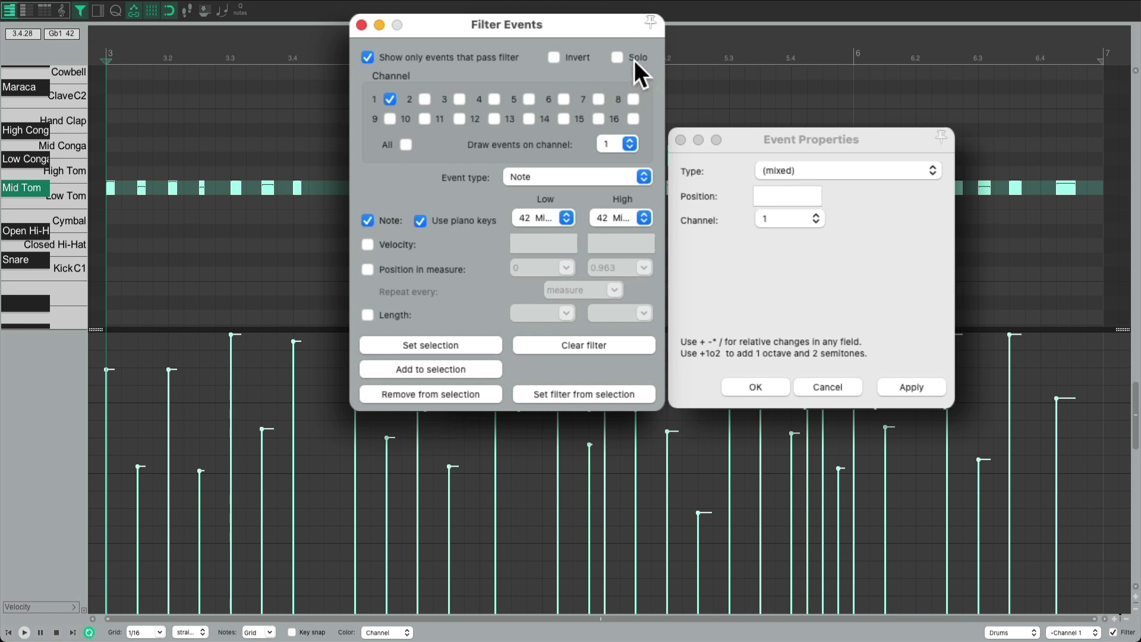
key(space)
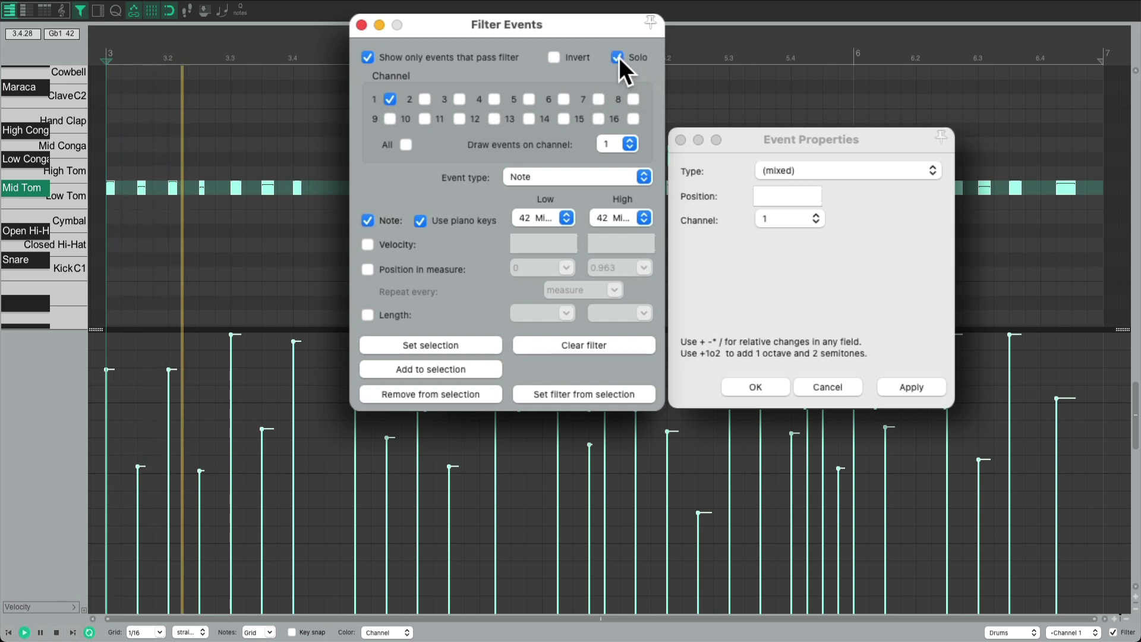
Step: Divide the note 42 hit velocities by 4 in Event Properties, then lift them to roughly 100–120
click(784, 142)
click(818, 163)
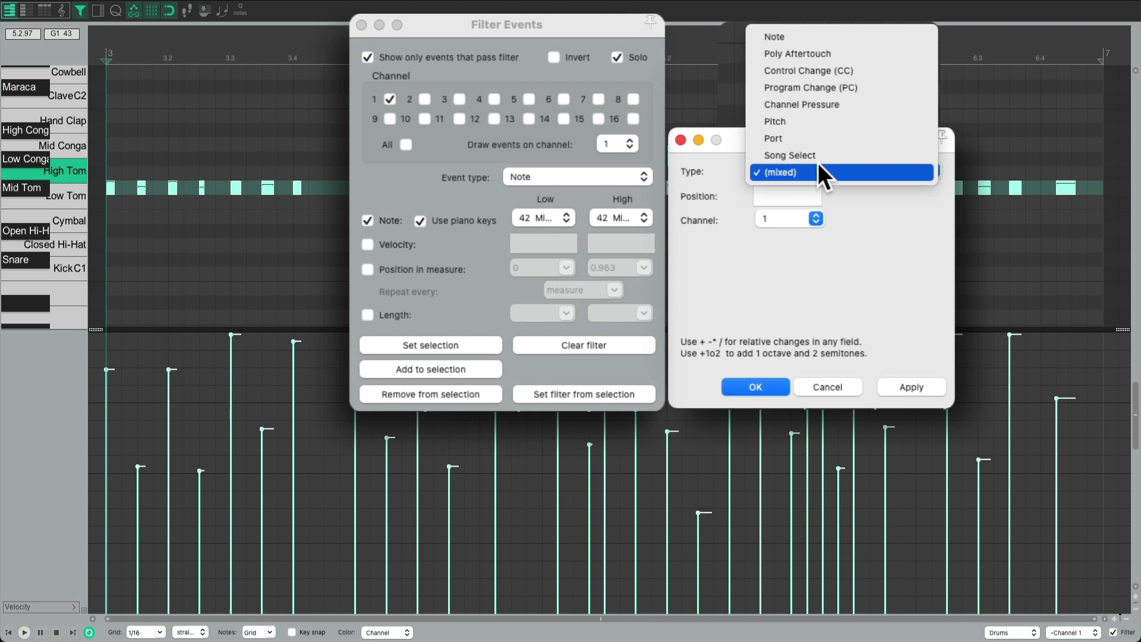
click(828, 40)
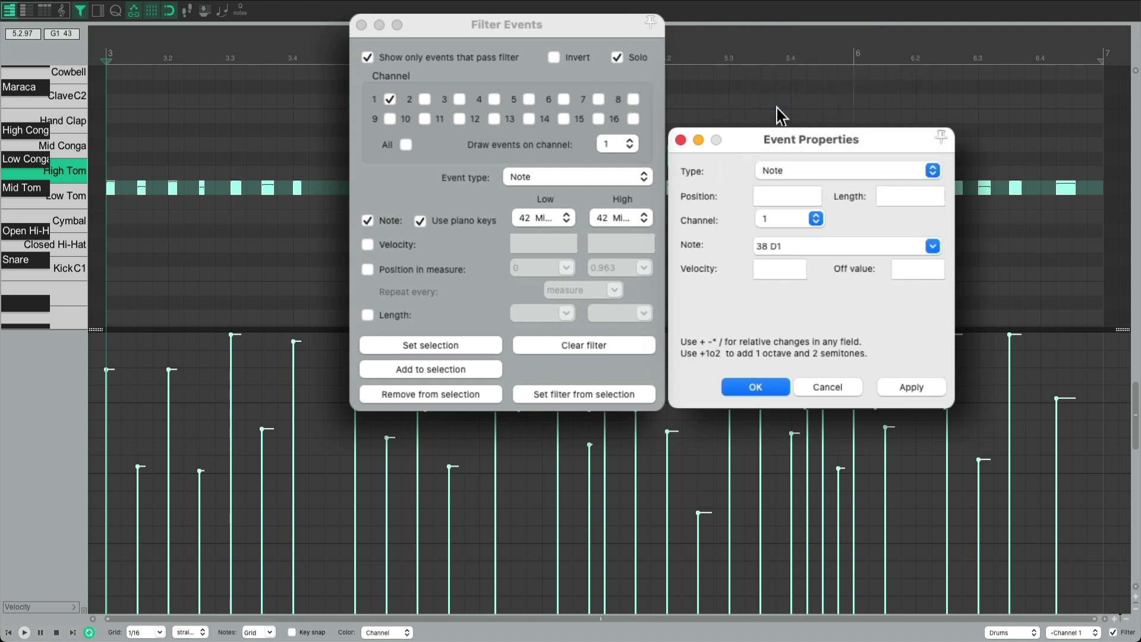
click(794, 268)
text(/4)
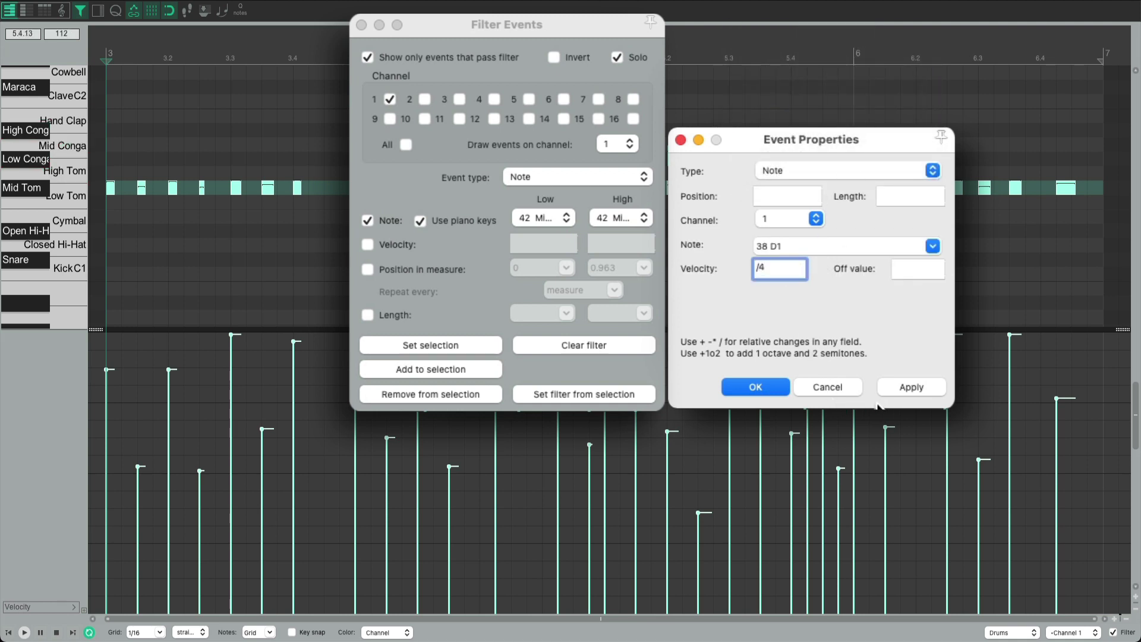
click(900, 383)
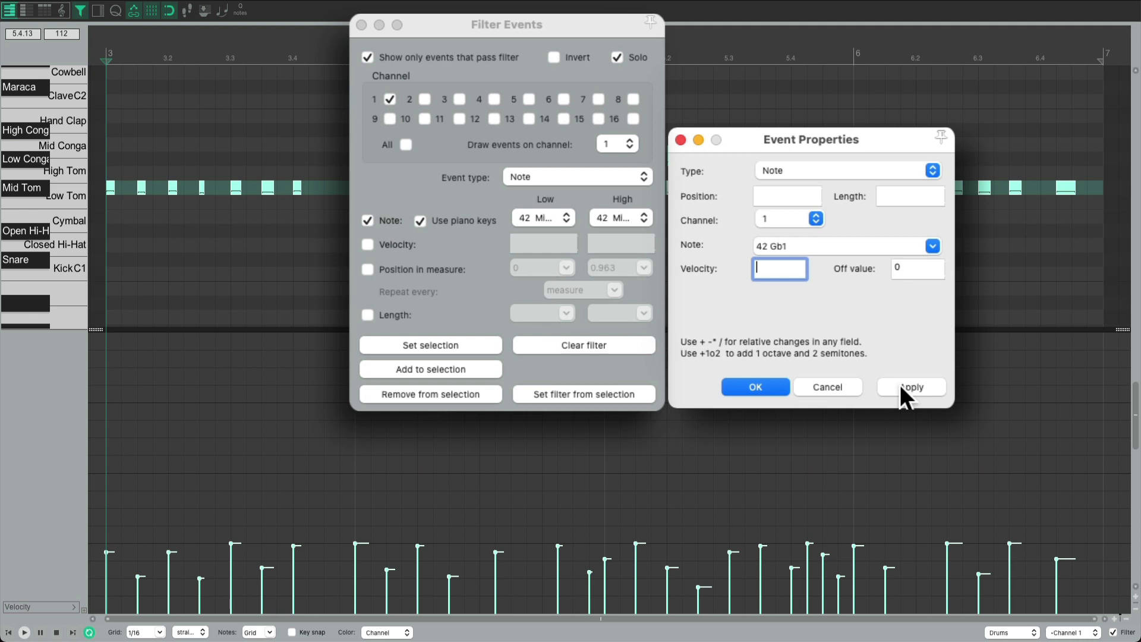
click(358, 543)
key(ctrl+z)
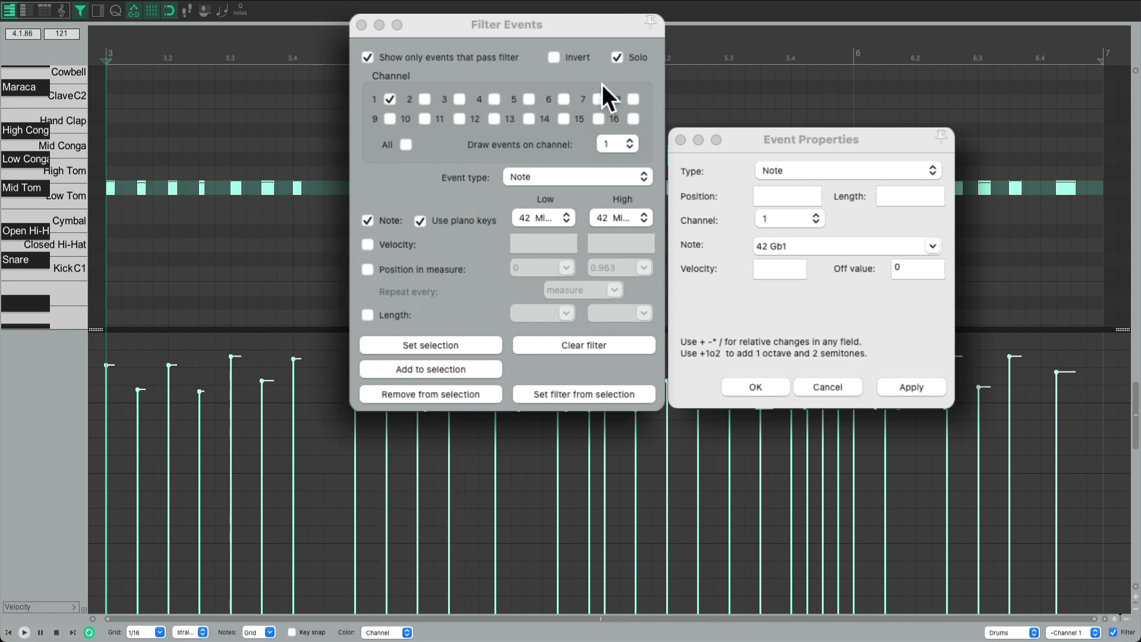
Step: Turn off solo and the event filter, then play the full pattern with the compressed note 42 hits
click(616, 54)
click(368, 56)
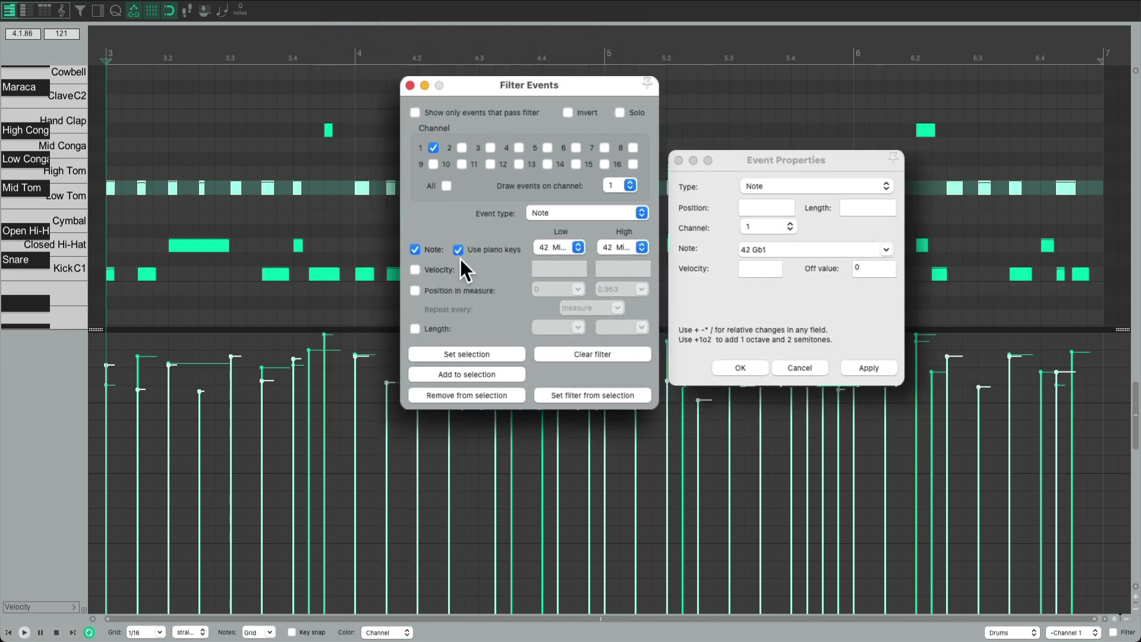
key(space)
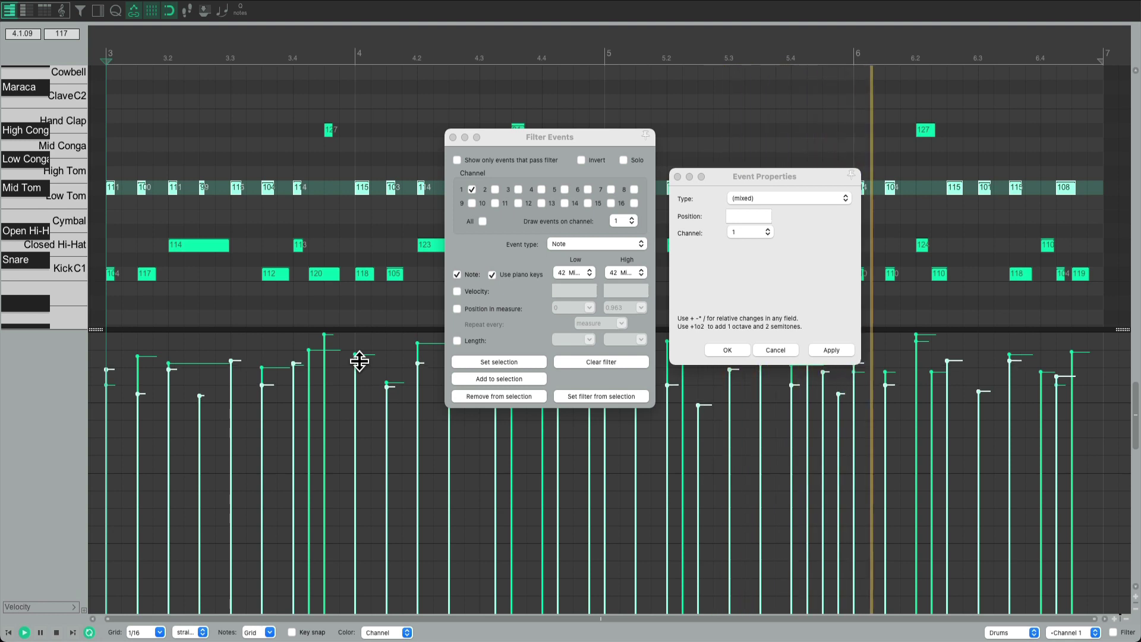
key(space)
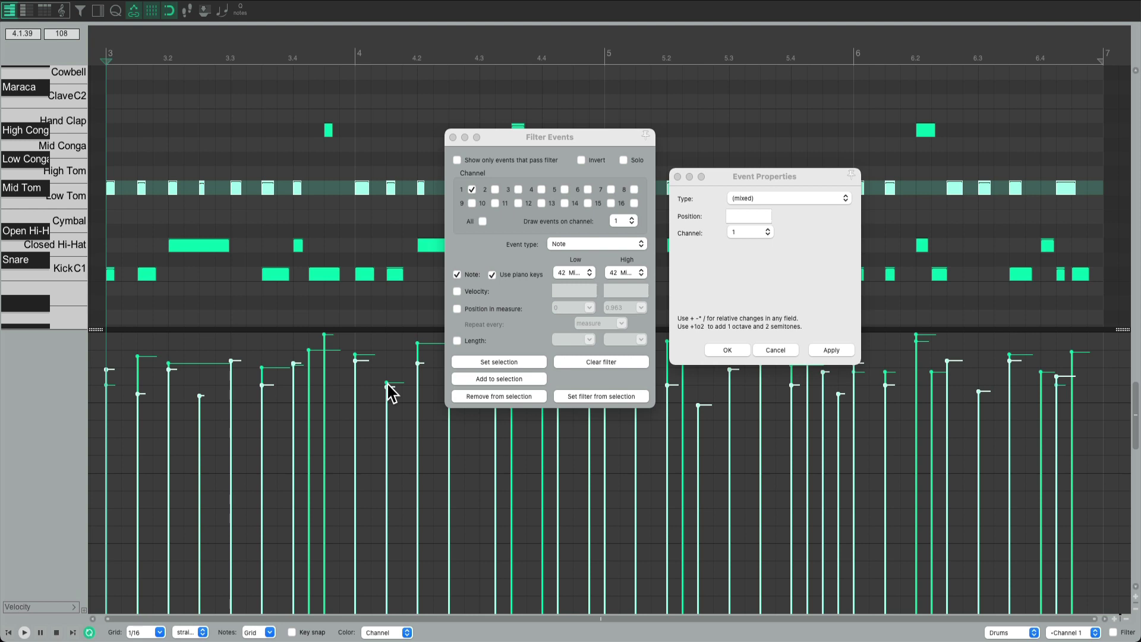
Step: Play the drums at their original velocities, then restore the compressed velocities and play again
key(ctrl+a)
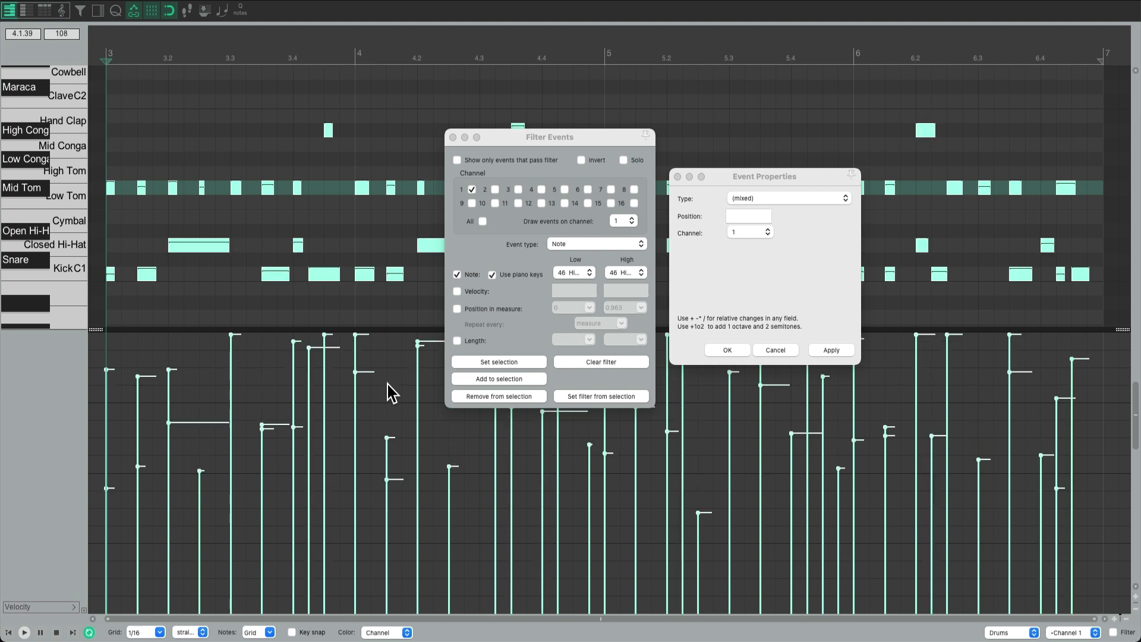
key(space)
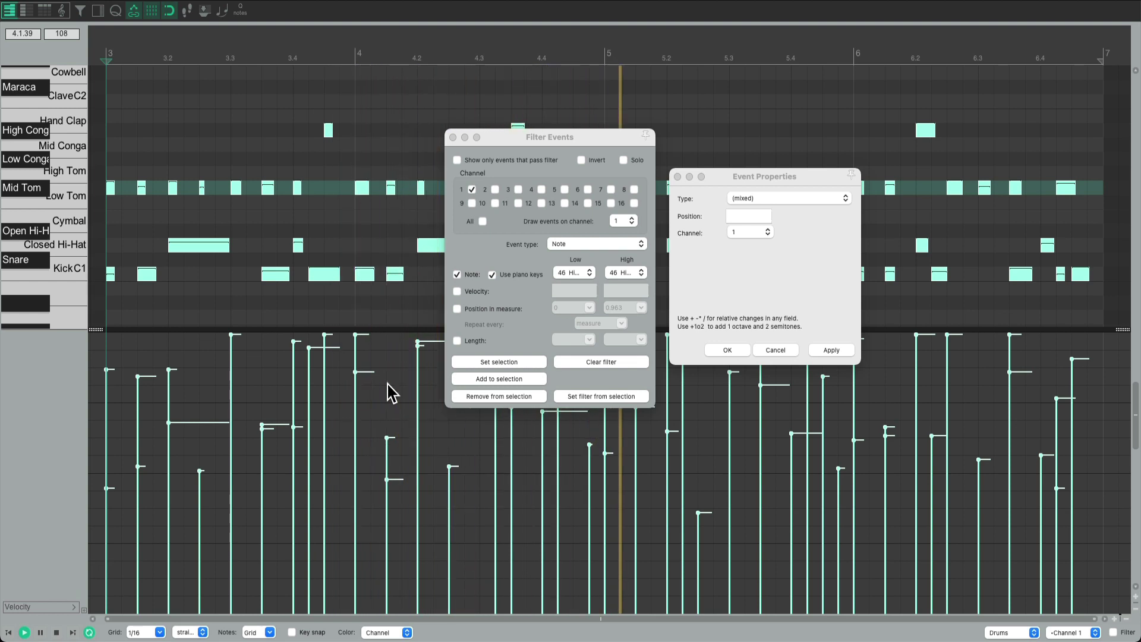
key(space)
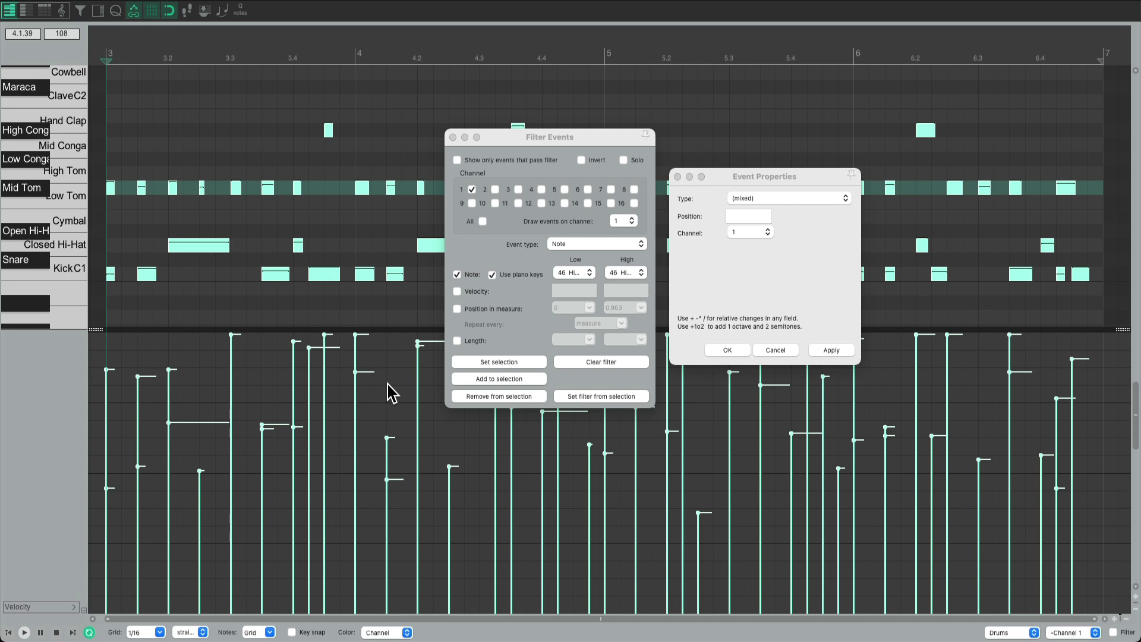
click(388, 383)
key(space)
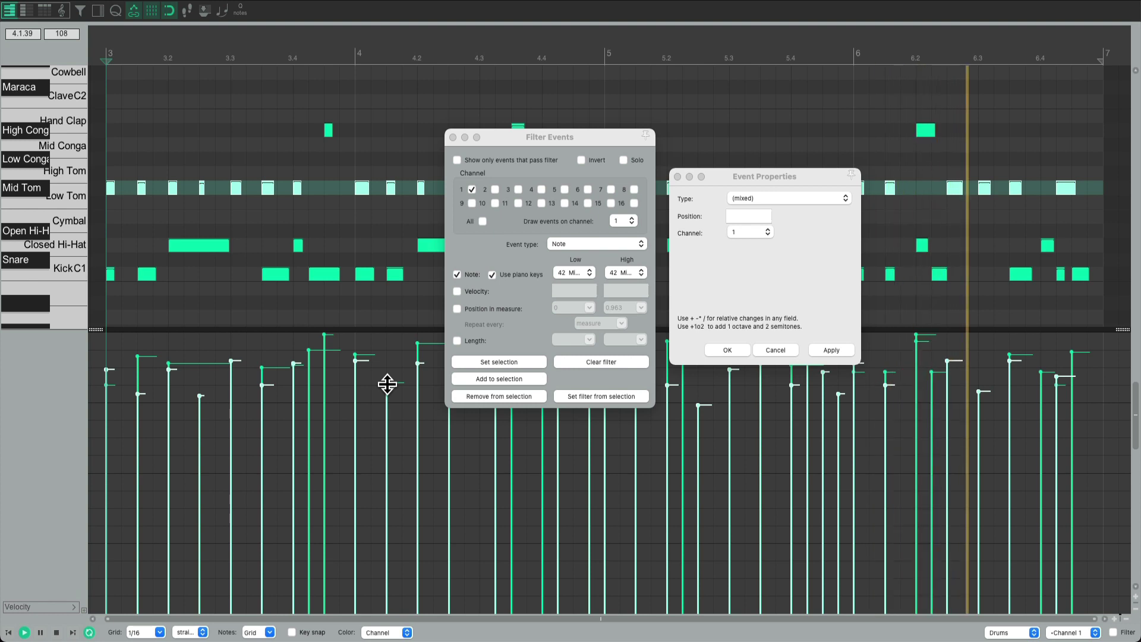
key(space)
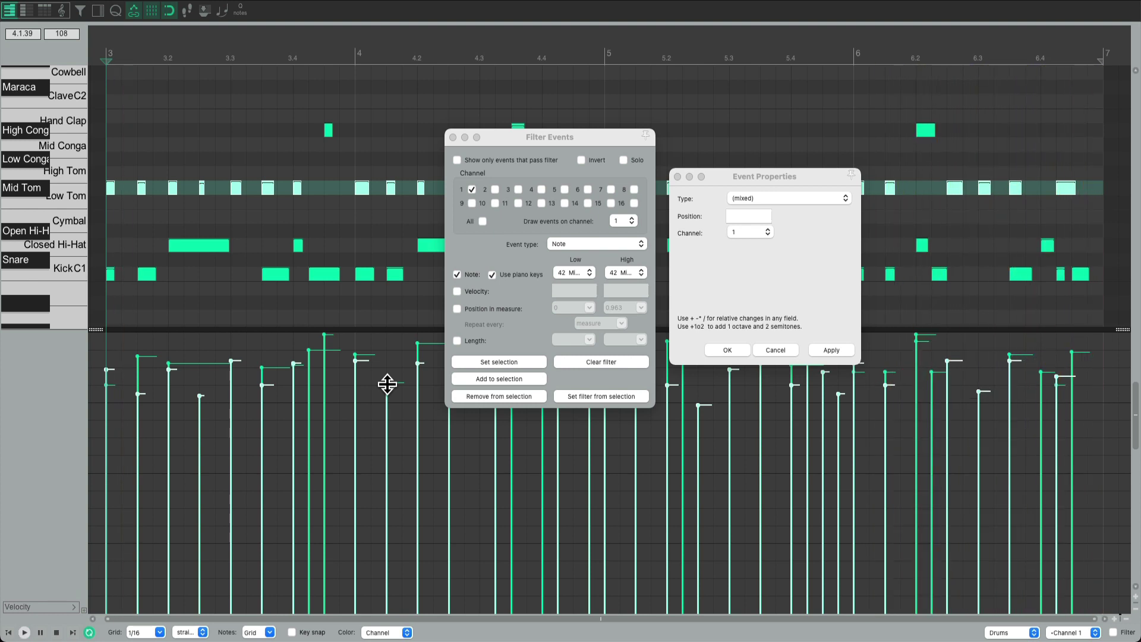